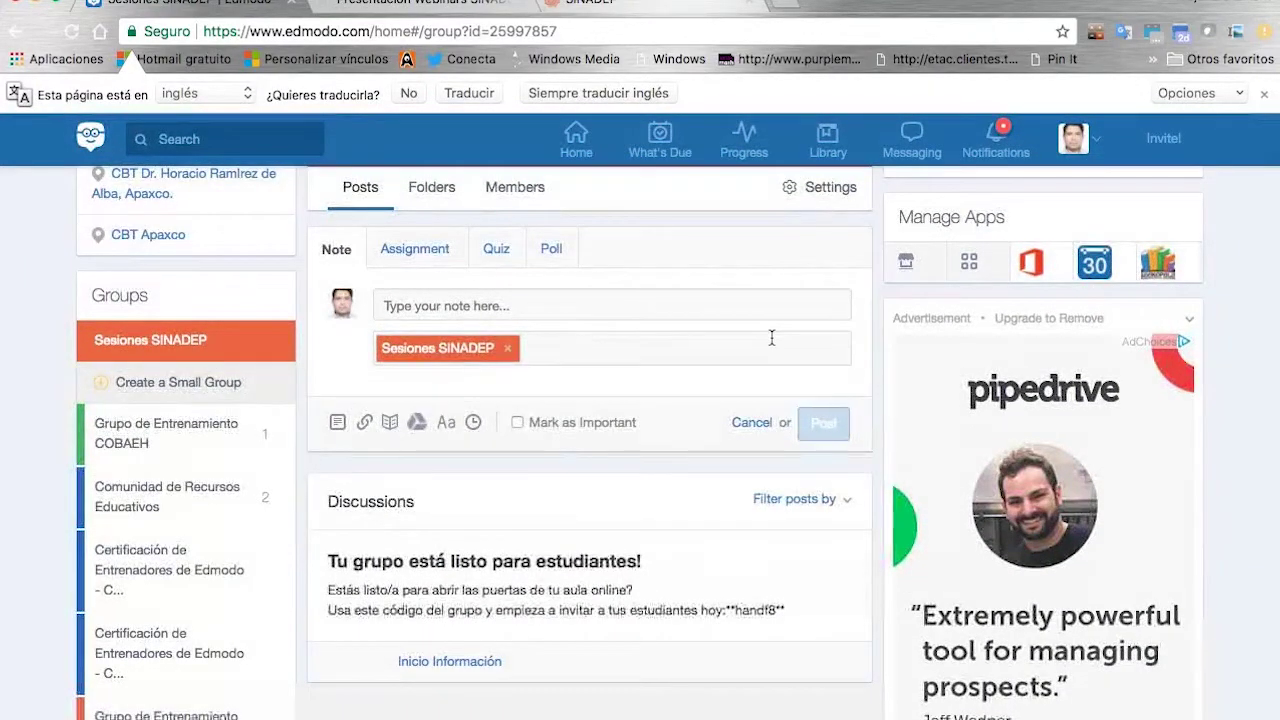
Step: Review the Sesiones SINADEP group page and the "Código de Grupo" slide in the Presentación Webinars SINADEP PDF
{"action": "scroll", "coordinate": [771, 338], "scroll_direction": "up", "scroll_amount": 1}
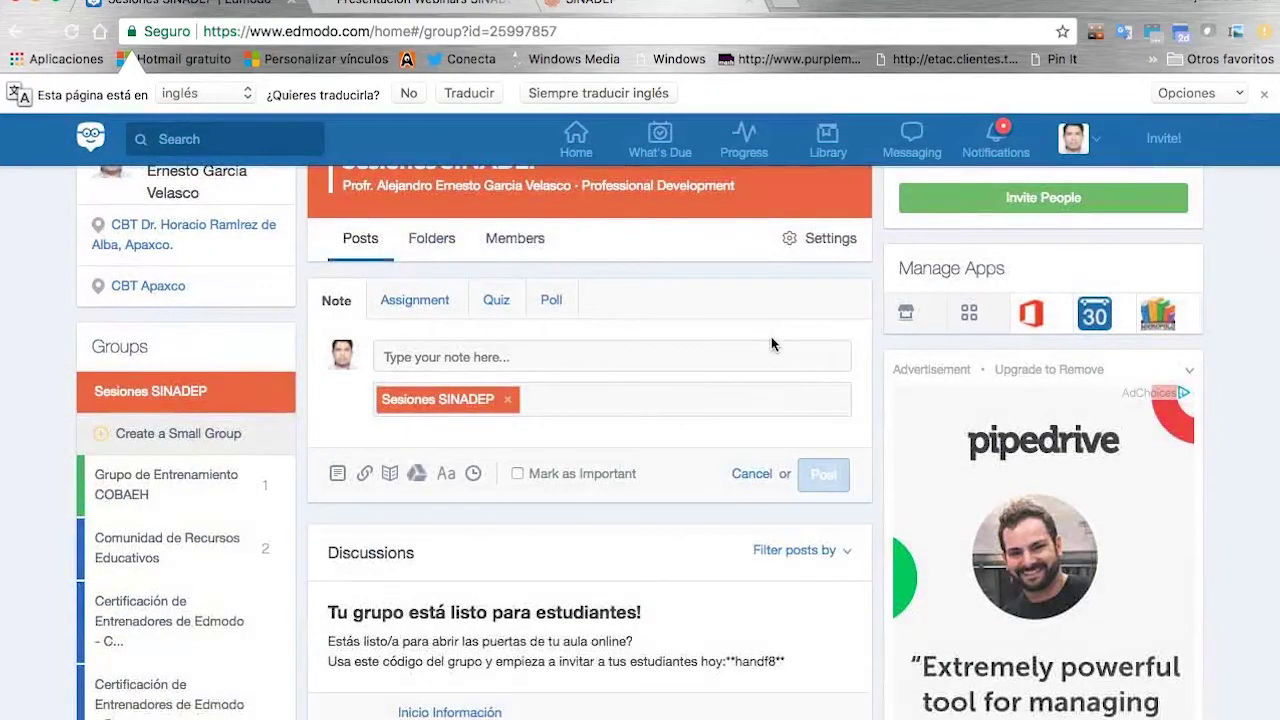
{"action": "scroll", "coordinate": [771, 344], "scroll_direction": "up", "scroll_amount": 1}
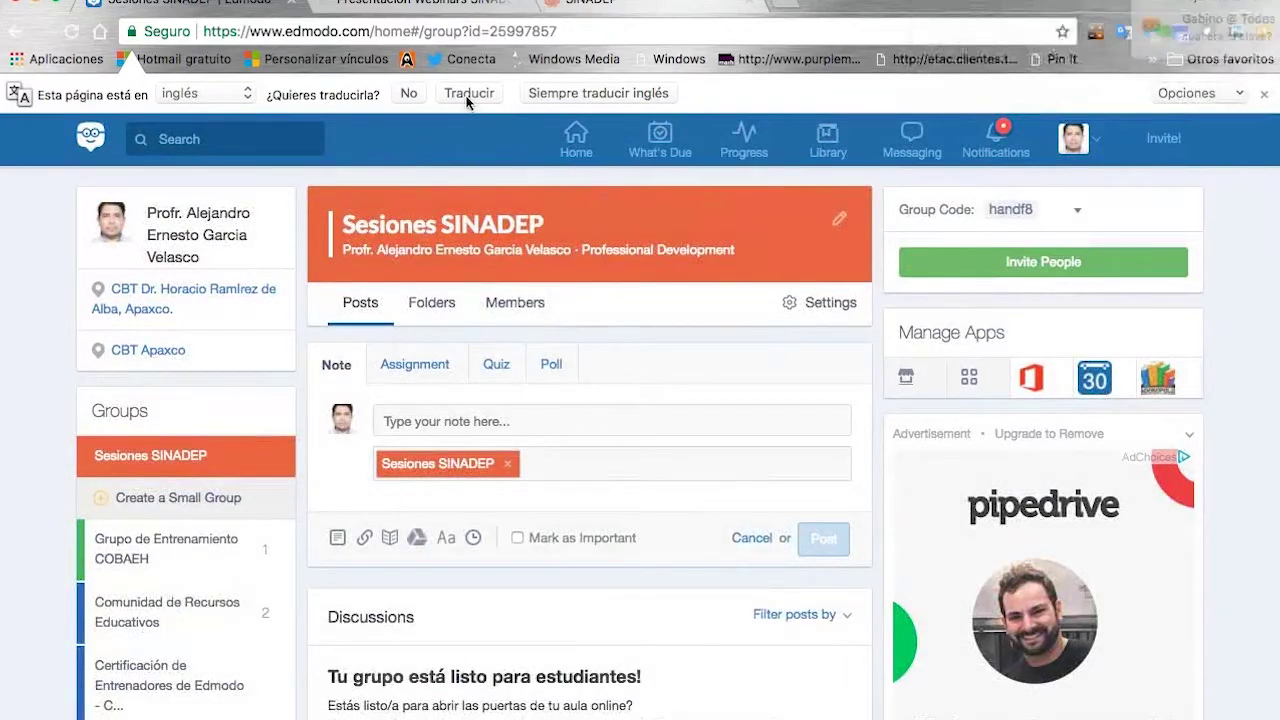
{"action": "left_click", "coordinate": [430, 7]}
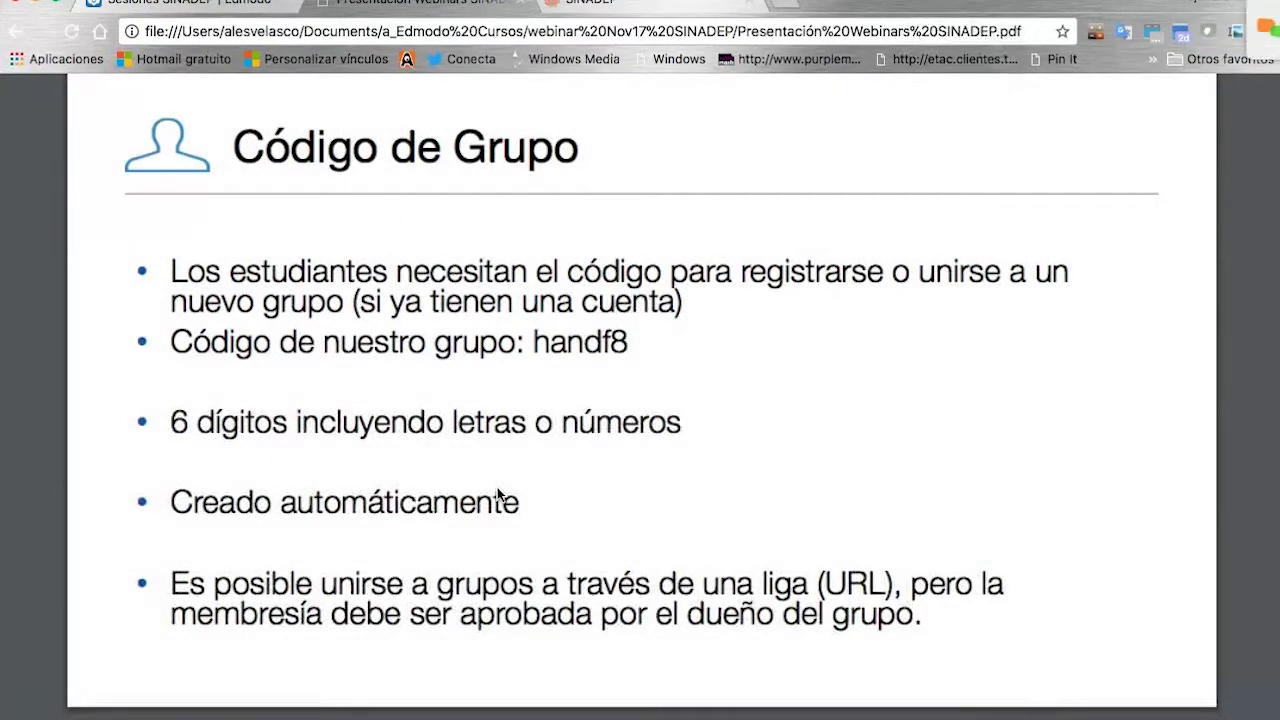
{"action": "scroll", "coordinate": [485, 599], "scroll_direction": "down", "scroll_amount": 3}
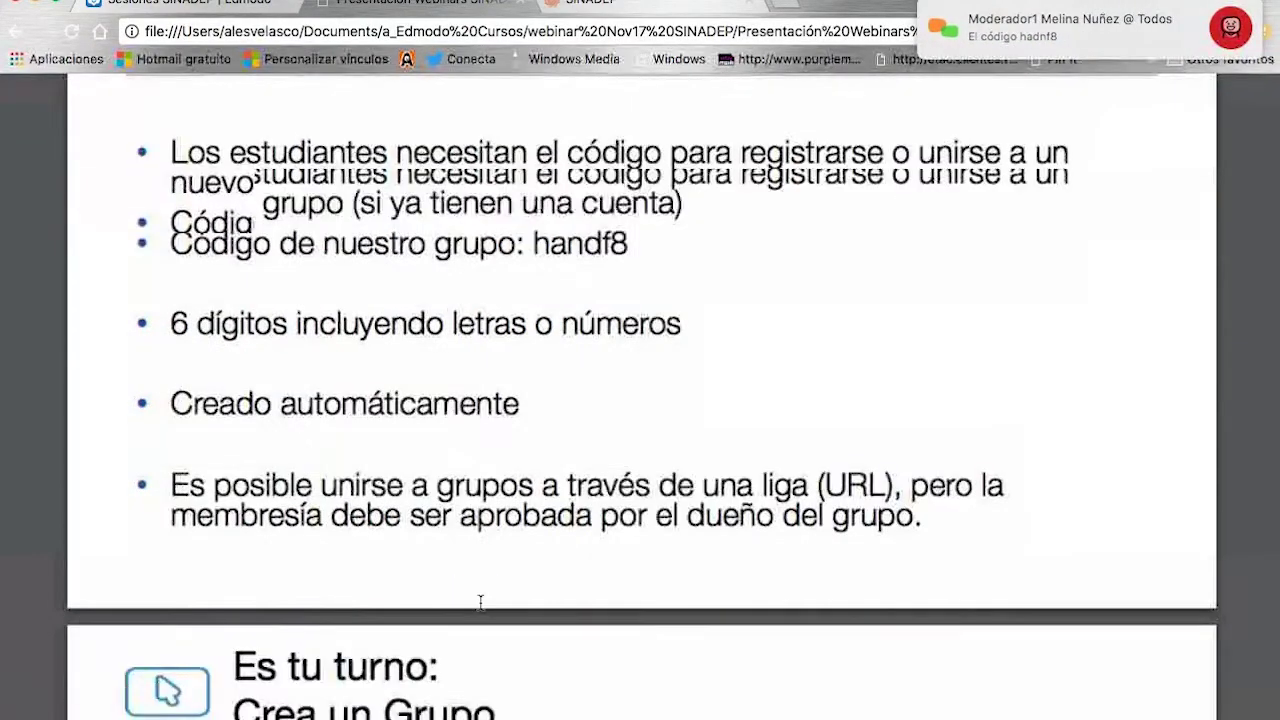
{"action": "scroll", "coordinate": [480, 603], "scroll_direction": "up", "scroll_amount": 3}
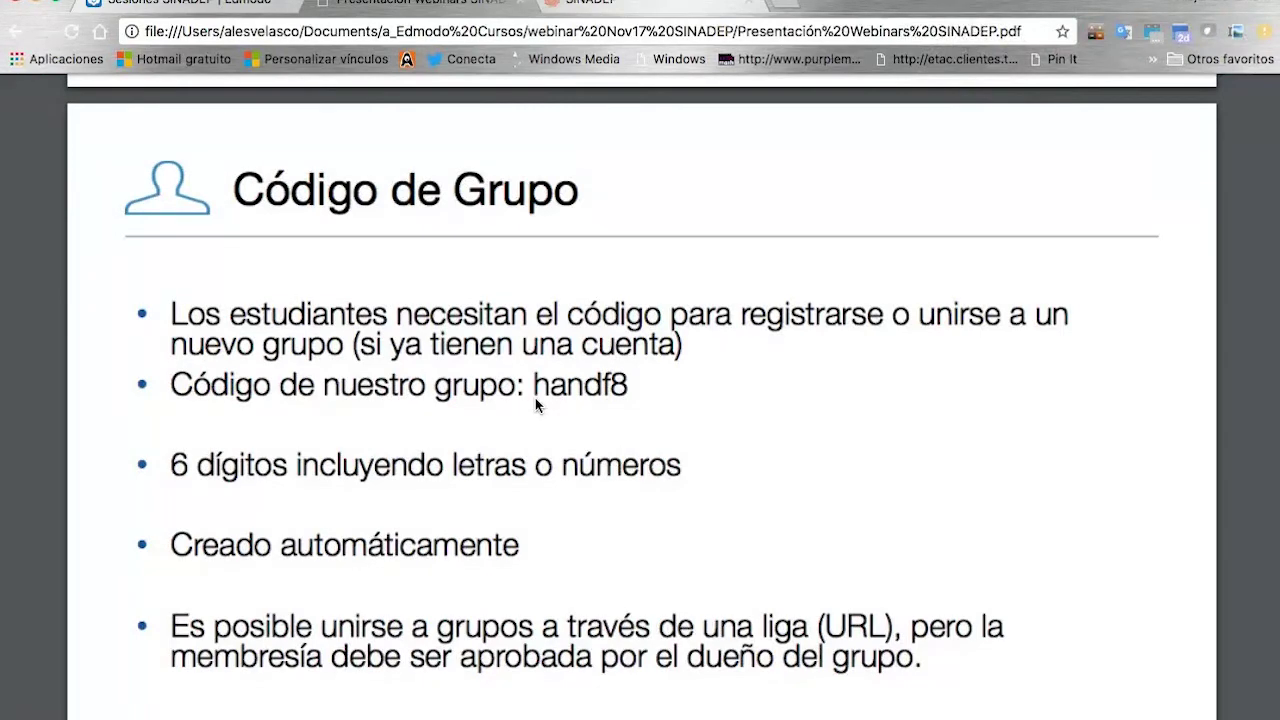
{"action": "scroll", "coordinate": [508, 385], "scroll_direction": "down", "scroll_amount": 3}
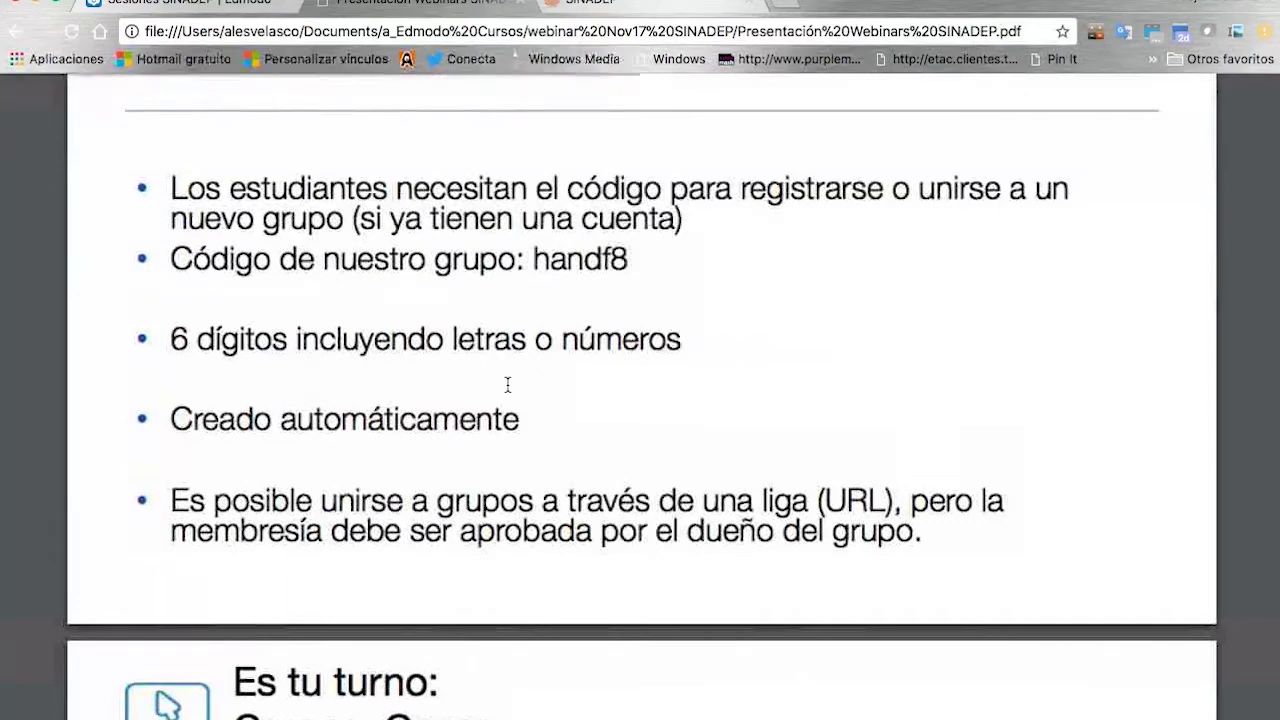
{"action": "scroll", "coordinate": [508, 385], "scroll_direction": "up", "scroll_amount": 3}
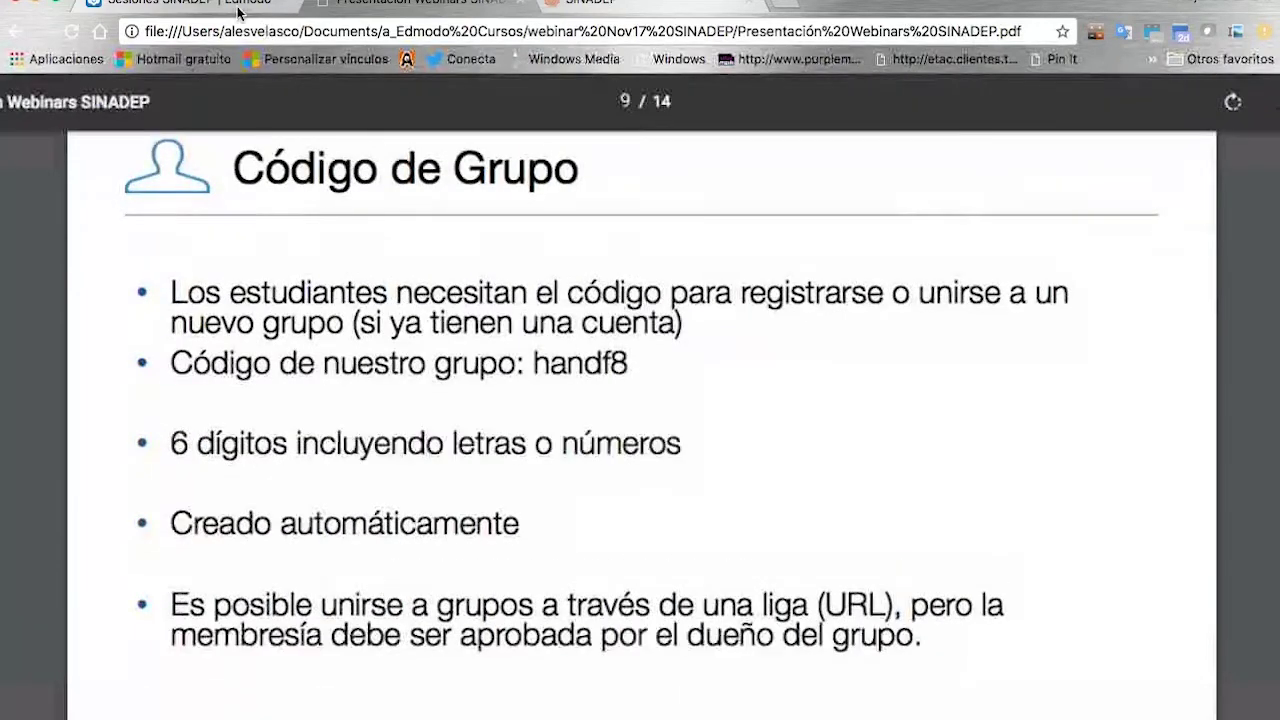
Step: Return to the Edmodo page and start creating a new class named "Cálculo 3A"
{"action": "left_click", "coordinate": [232, 5]}
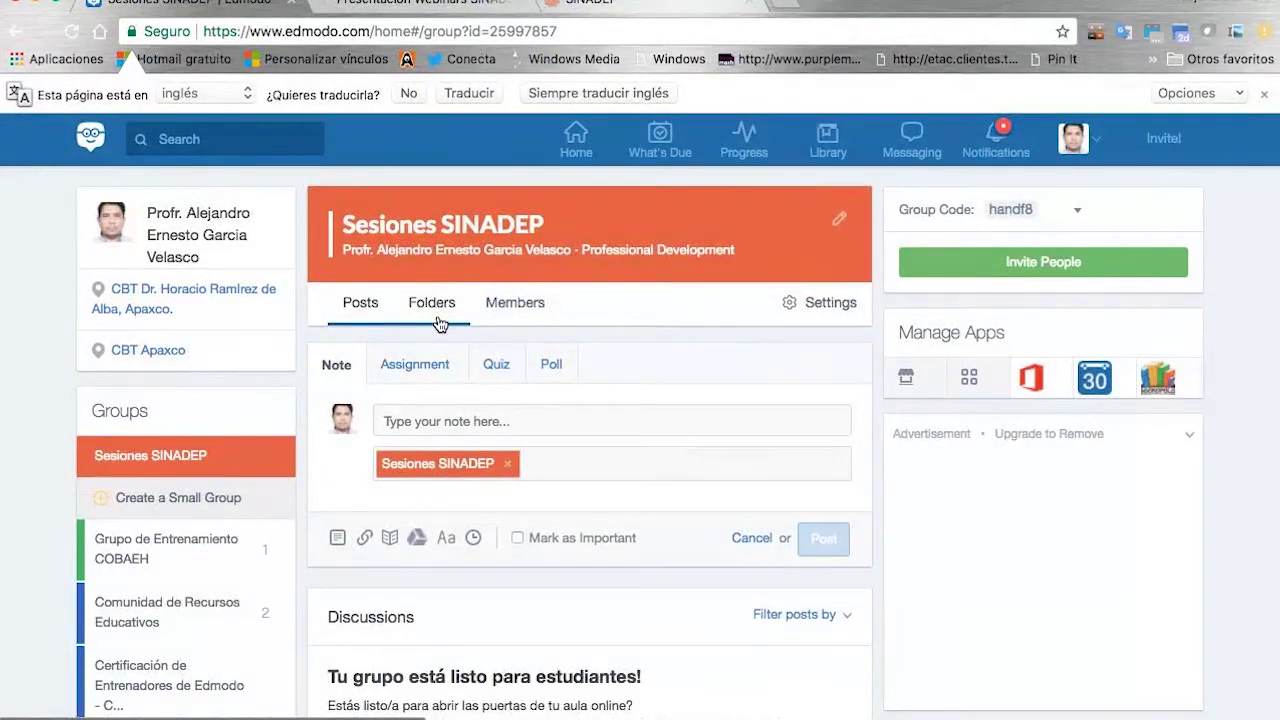
{"action": "scroll", "coordinate": [213, 416], "scroll_direction": "down", "scroll_amount": 3}
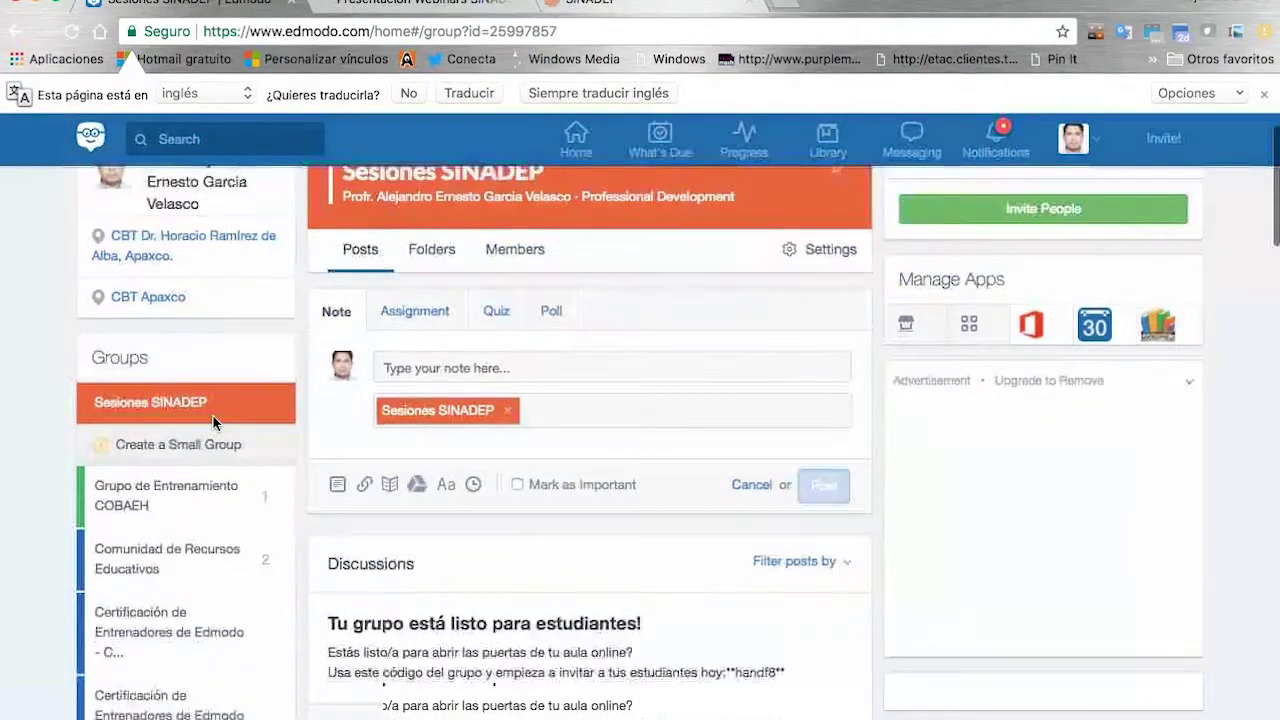
{"action": "scroll", "coordinate": [212, 416], "scroll_direction": "down", "scroll_amount": 10}
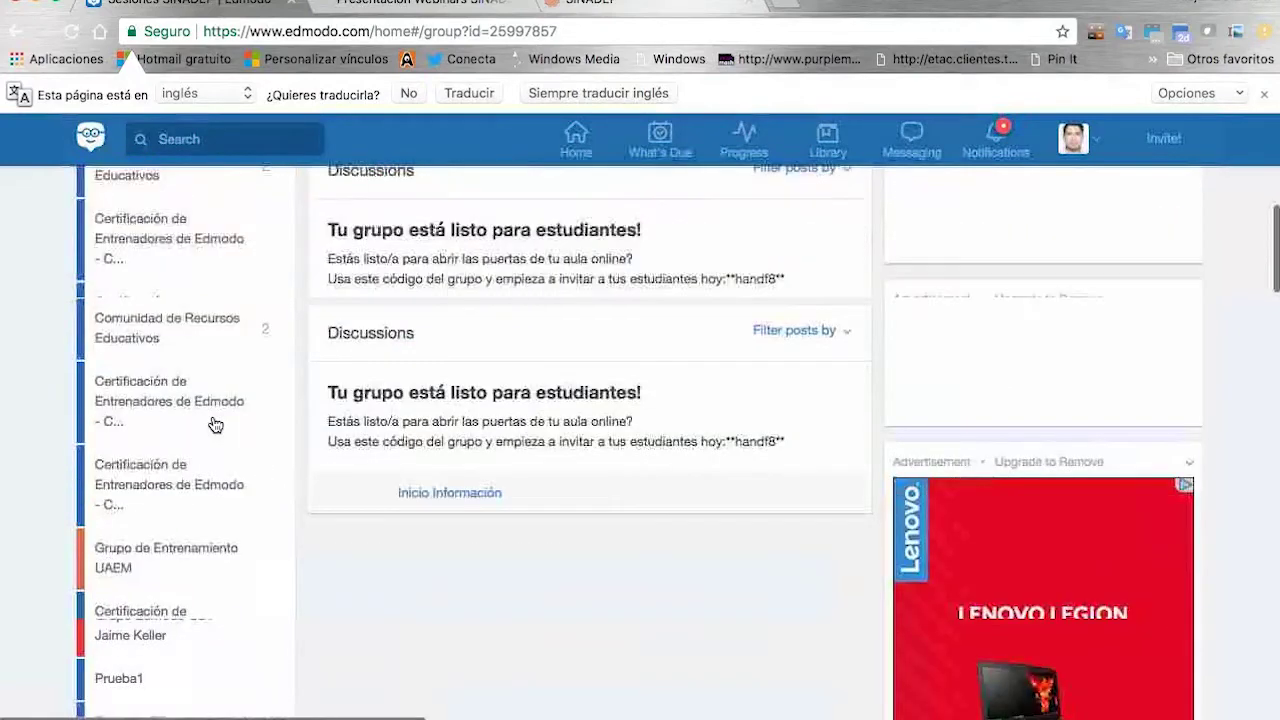
{"action": "scroll", "coordinate": [215, 425], "scroll_direction": "down", "scroll_amount": 15}
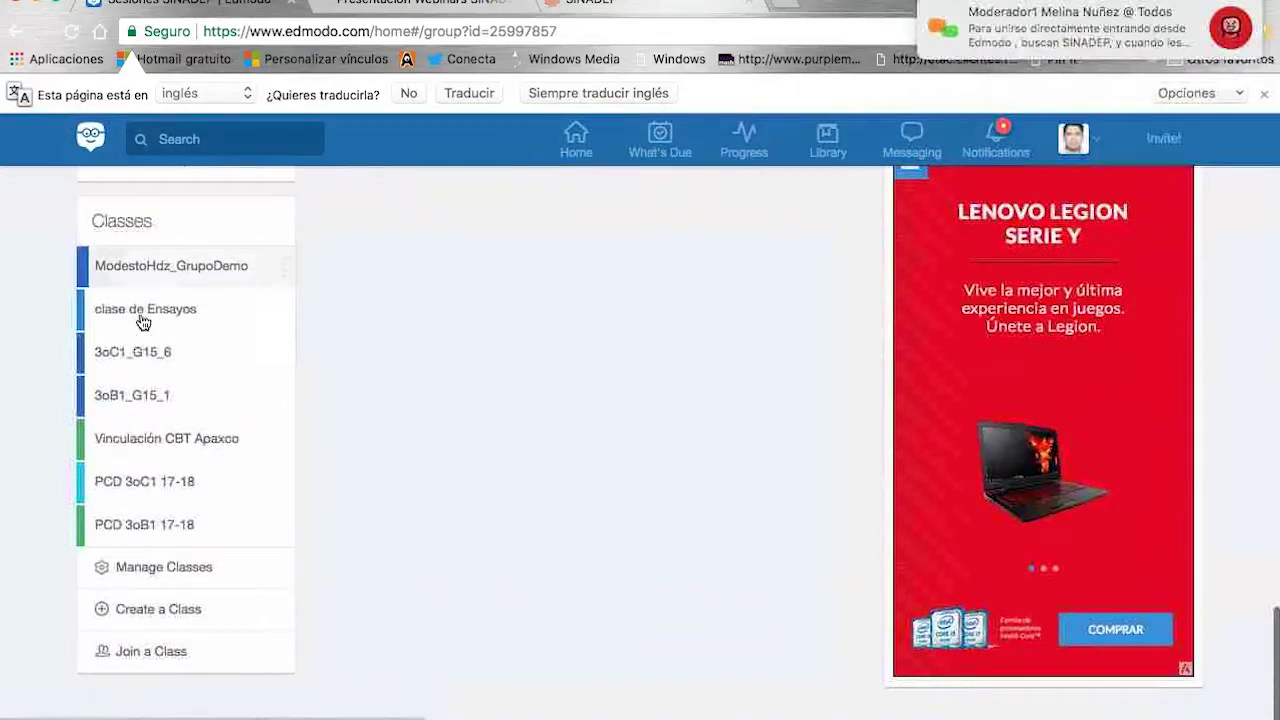
{"action": "left_click", "coordinate": [157, 607]}
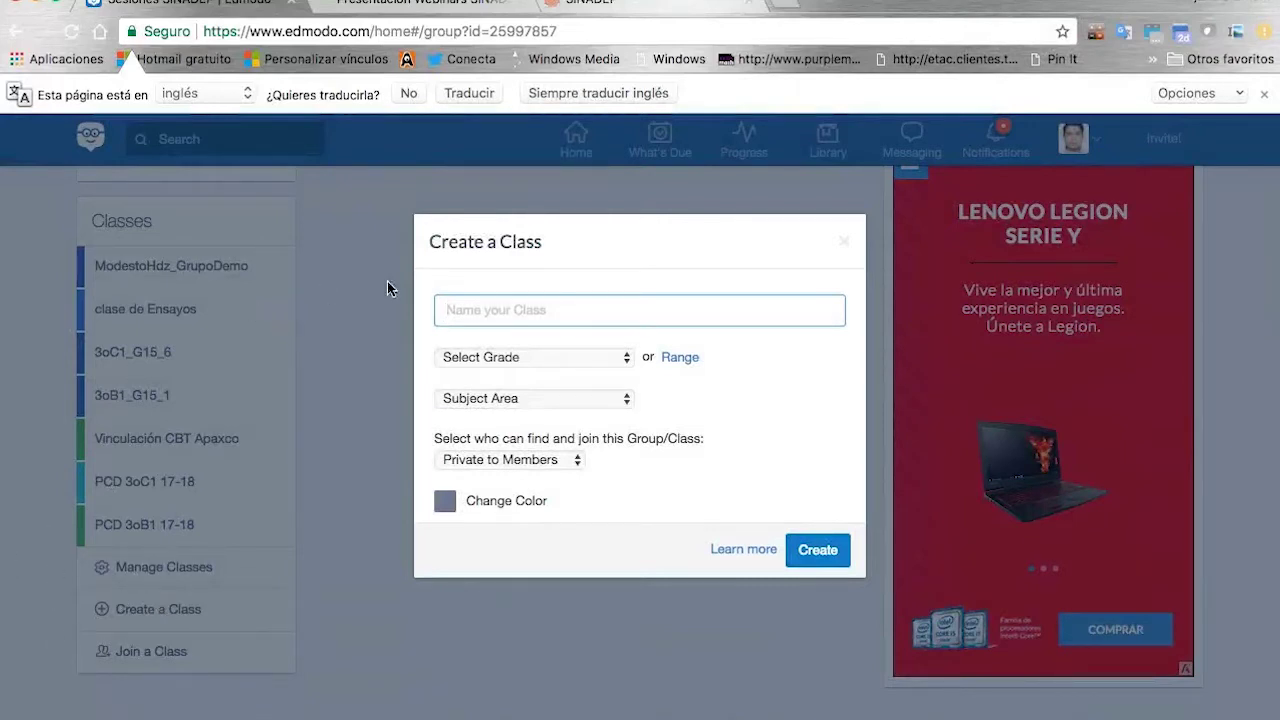
{"action": "type", "text": "Cálculo"}
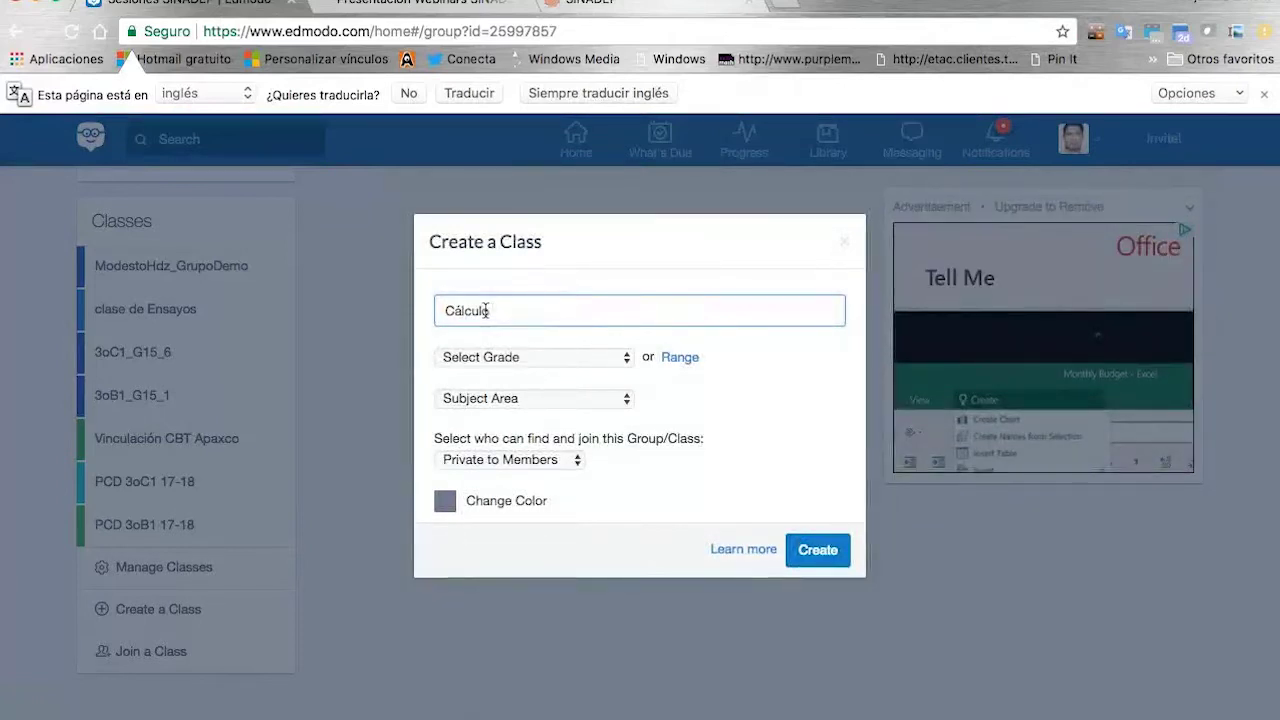
{"action": "type", "text": "3A"}
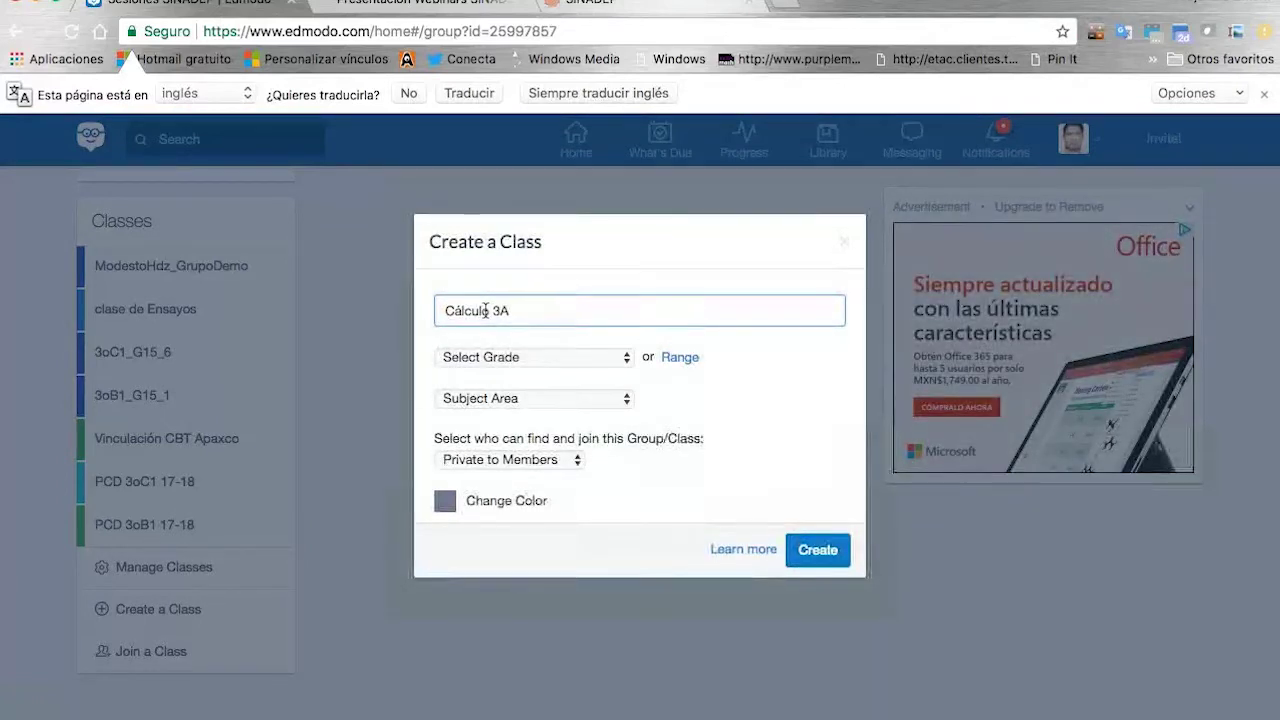
Step: Set the new class's grade to 10th, its subject area to Mathematics and its subject to Calculus
{"action": "left_click", "coordinate": [484, 360]}
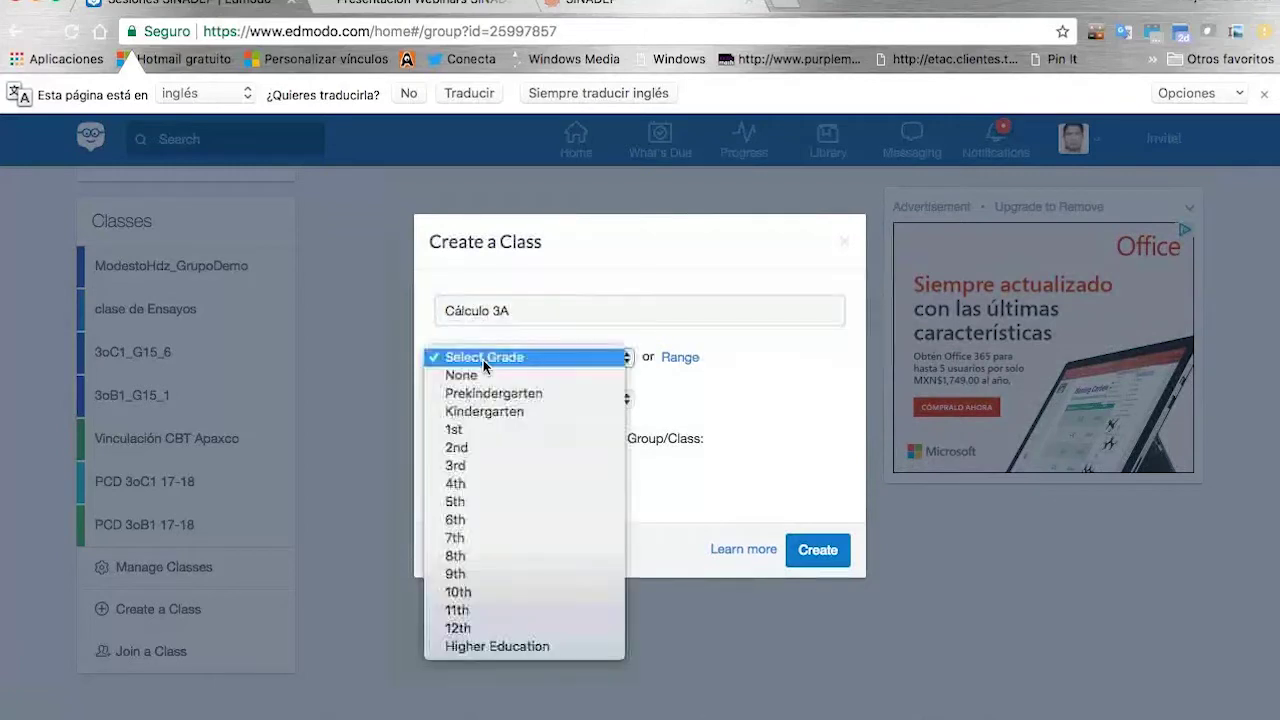
{"action": "left_click", "coordinate": [480, 593]}
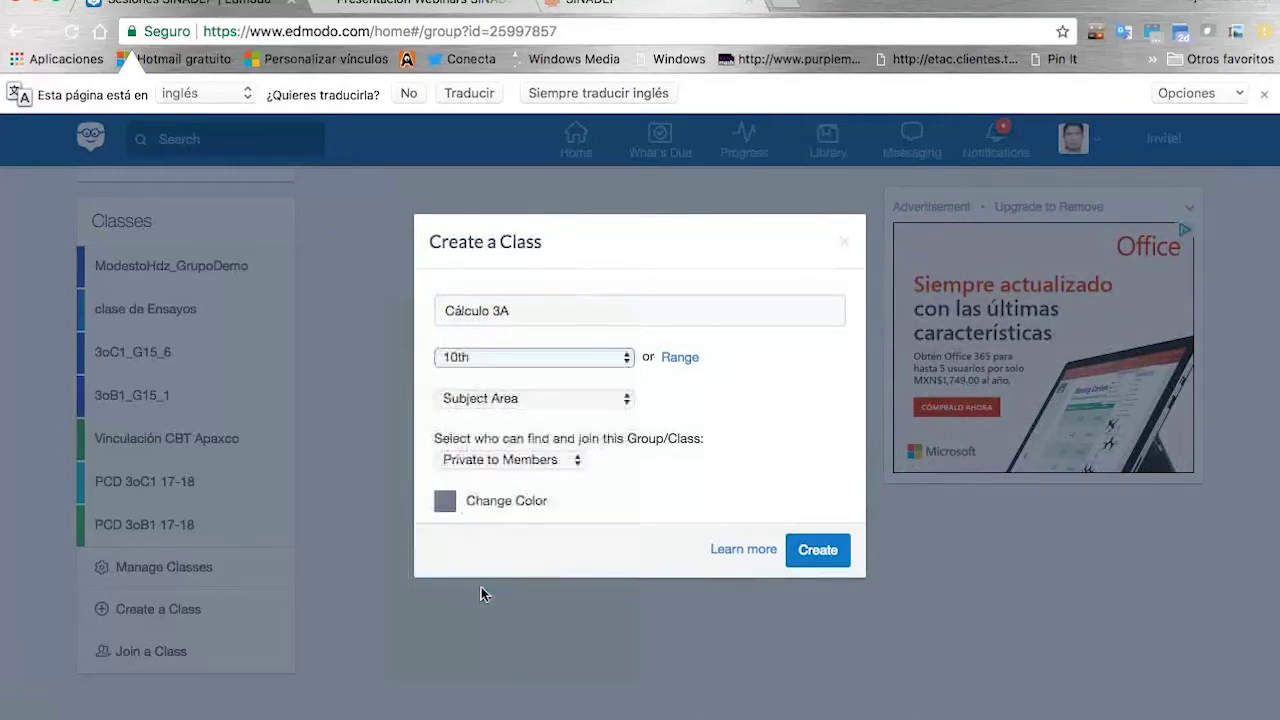
{"action": "left_click", "coordinate": [490, 401]}
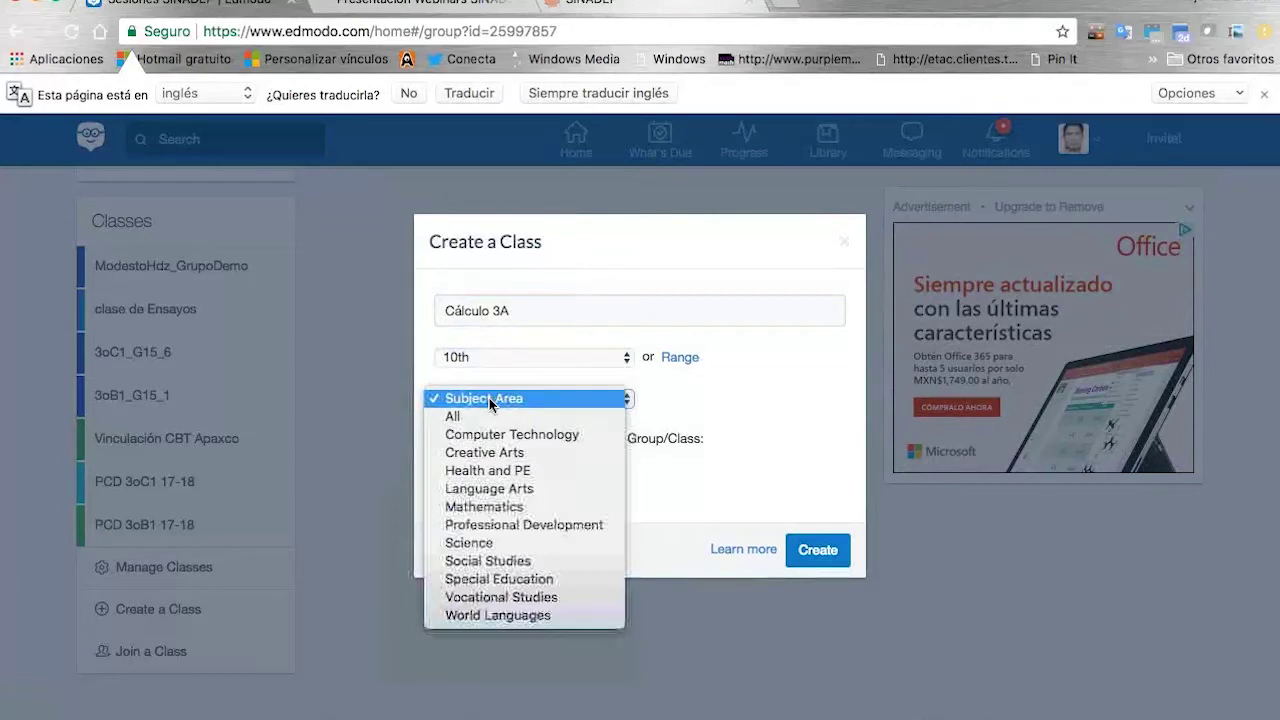
{"action": "left_click", "coordinate": [497, 507]}
{"action": "left_click", "coordinate": [729, 398]}
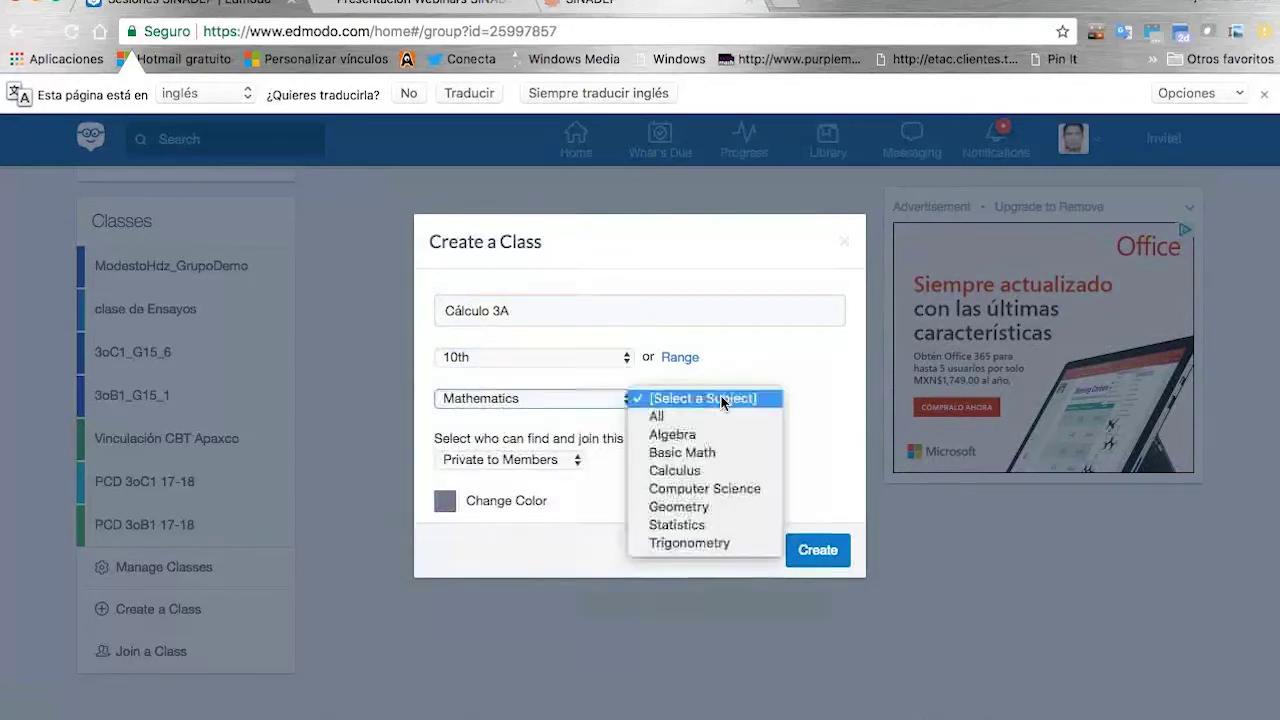
{"action": "left_click", "coordinate": [660, 470]}
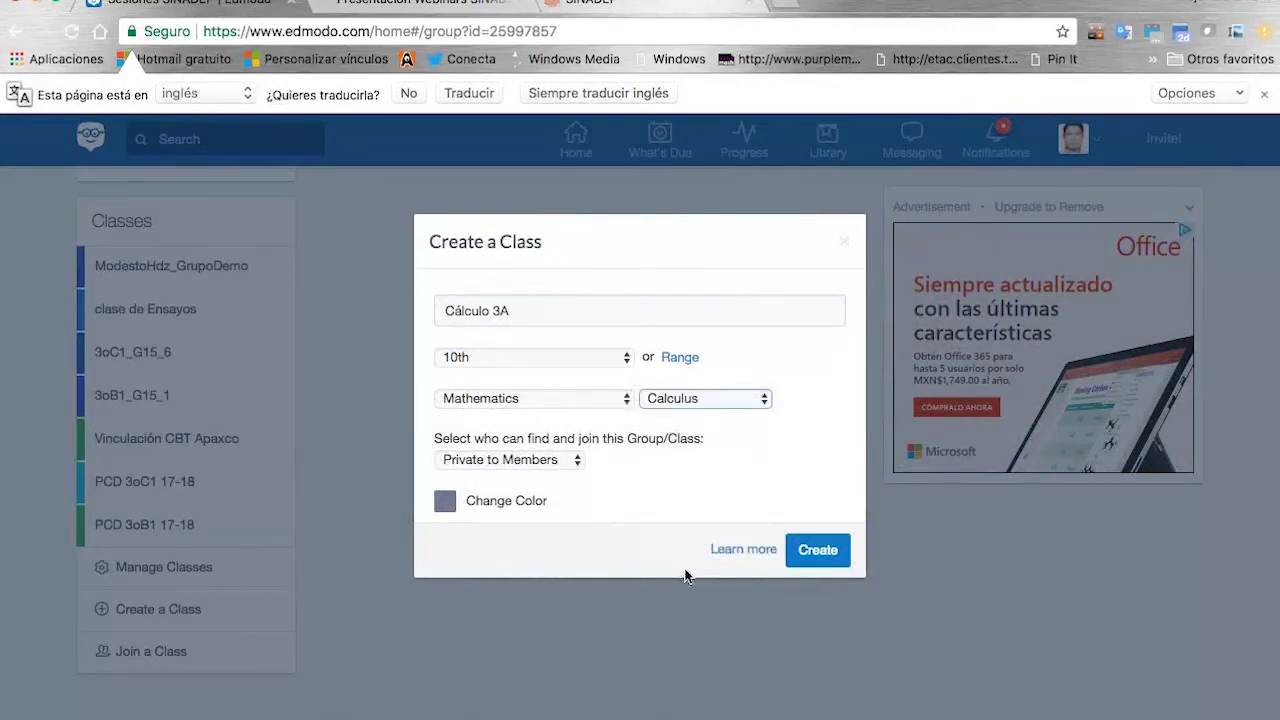
Step: Create the class, highlight its class code, and finish the invitation dialog
{"action": "left_click", "coordinate": [820, 552]}
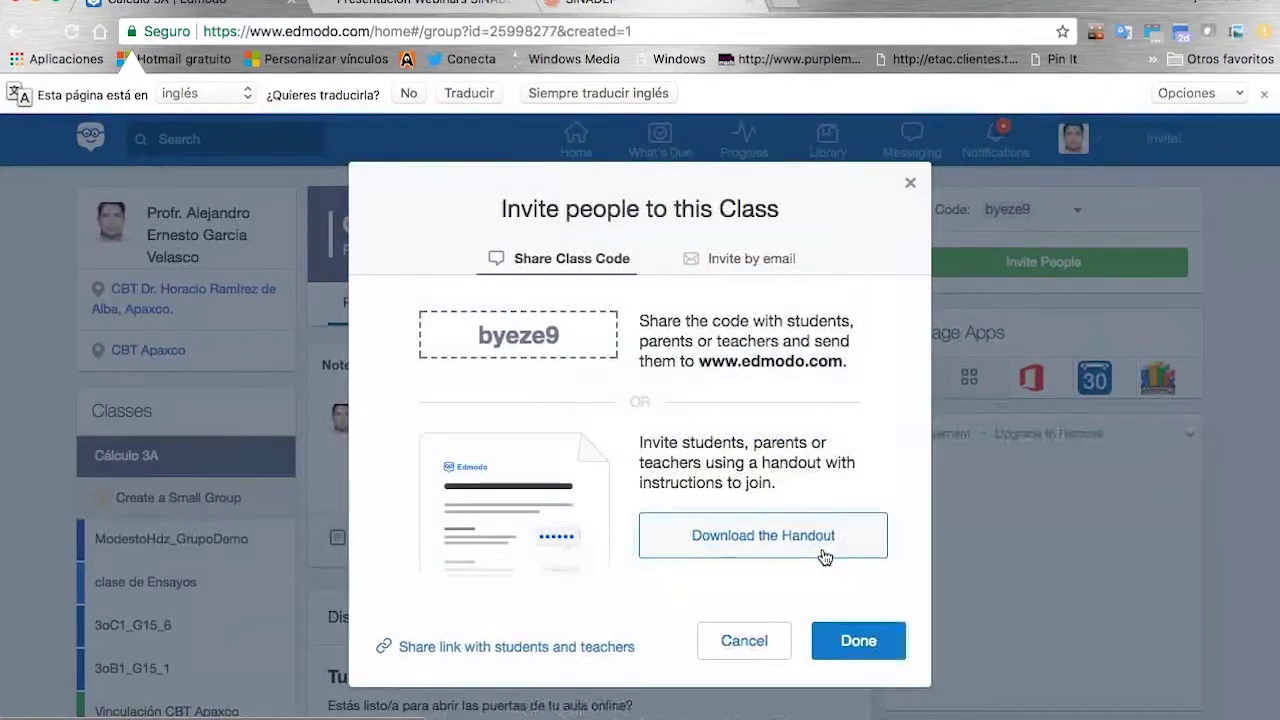
{"action": "left_click_drag", "start_coordinate": [566, 338], "coordinate": [476, 339]}
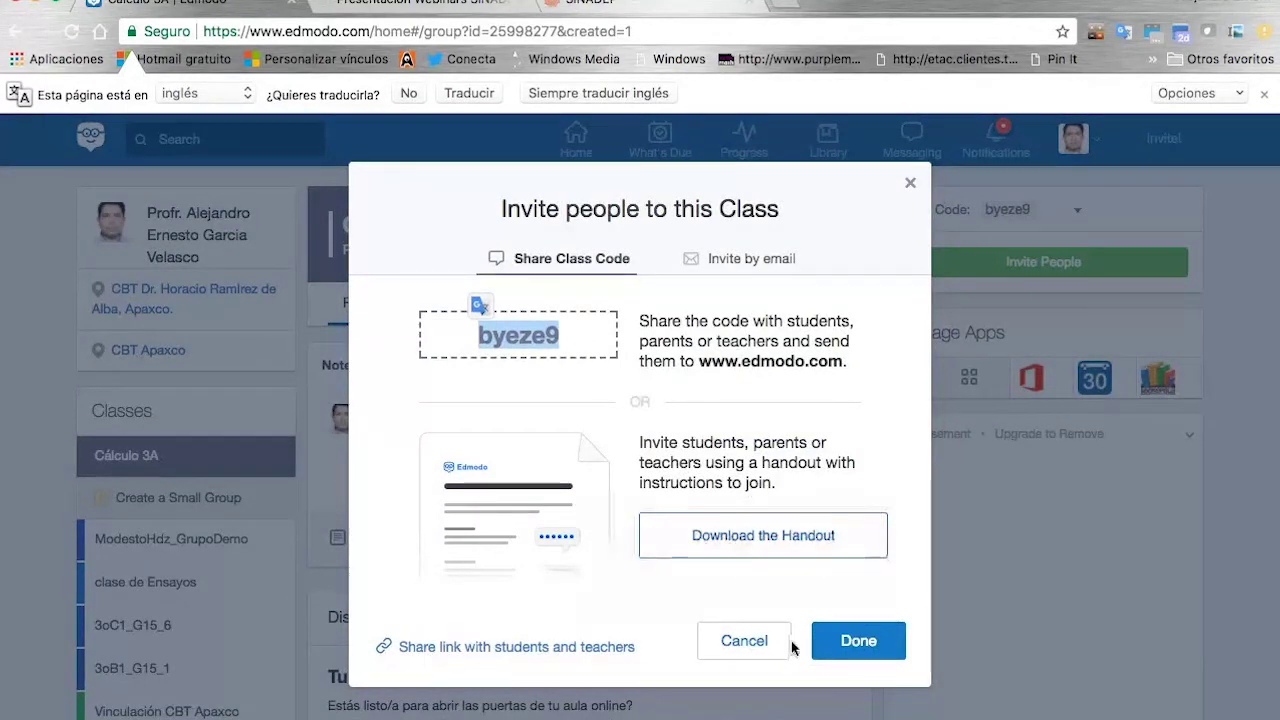
{"action": "left_click", "coordinate": [831, 641]}
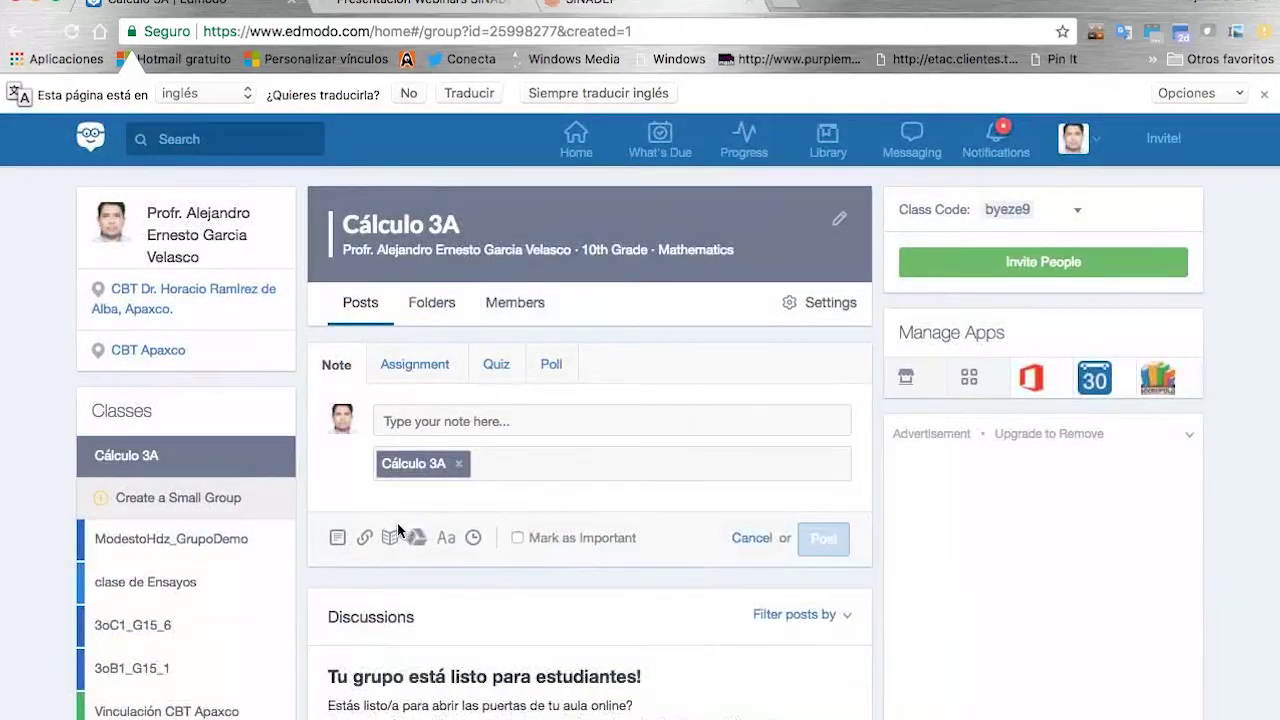
Step: Start a note in Cálculo 3A and consult the presentation's "Crea un mensaje" slide for the example welcome message
{"action": "left_click", "coordinate": [457, 421]}
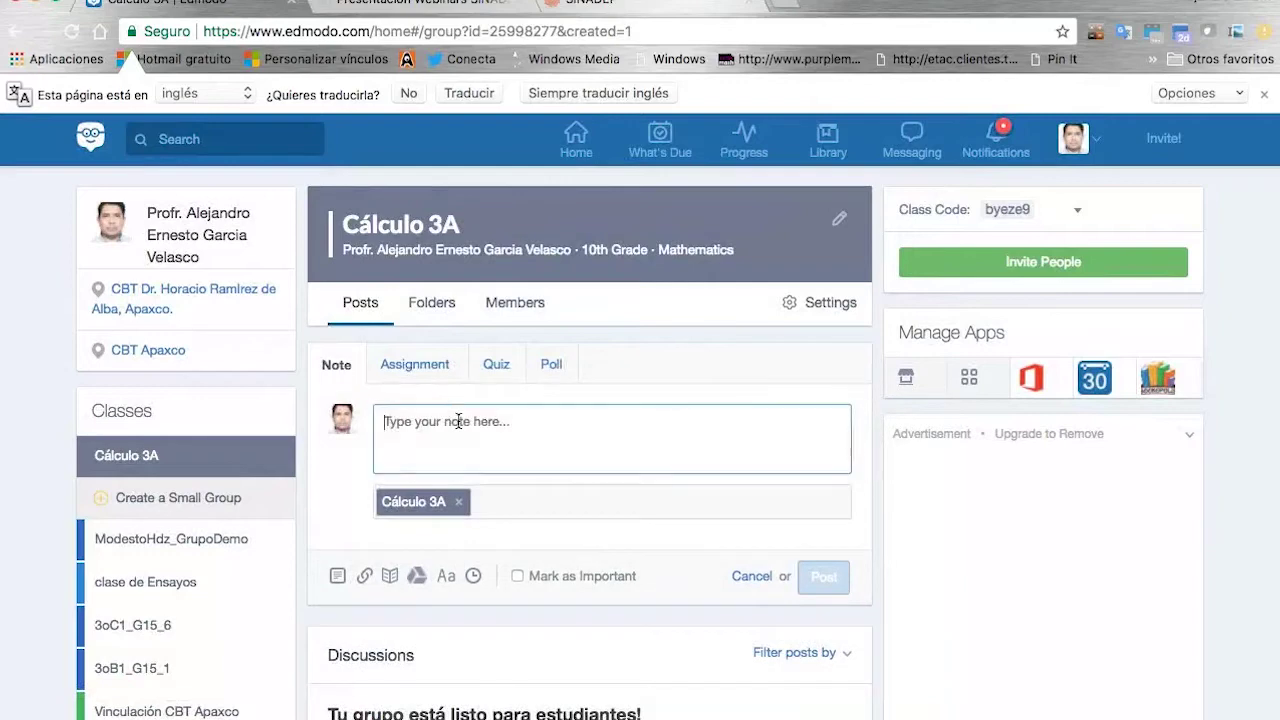
{"action": "left_click", "coordinate": [444, 10]}
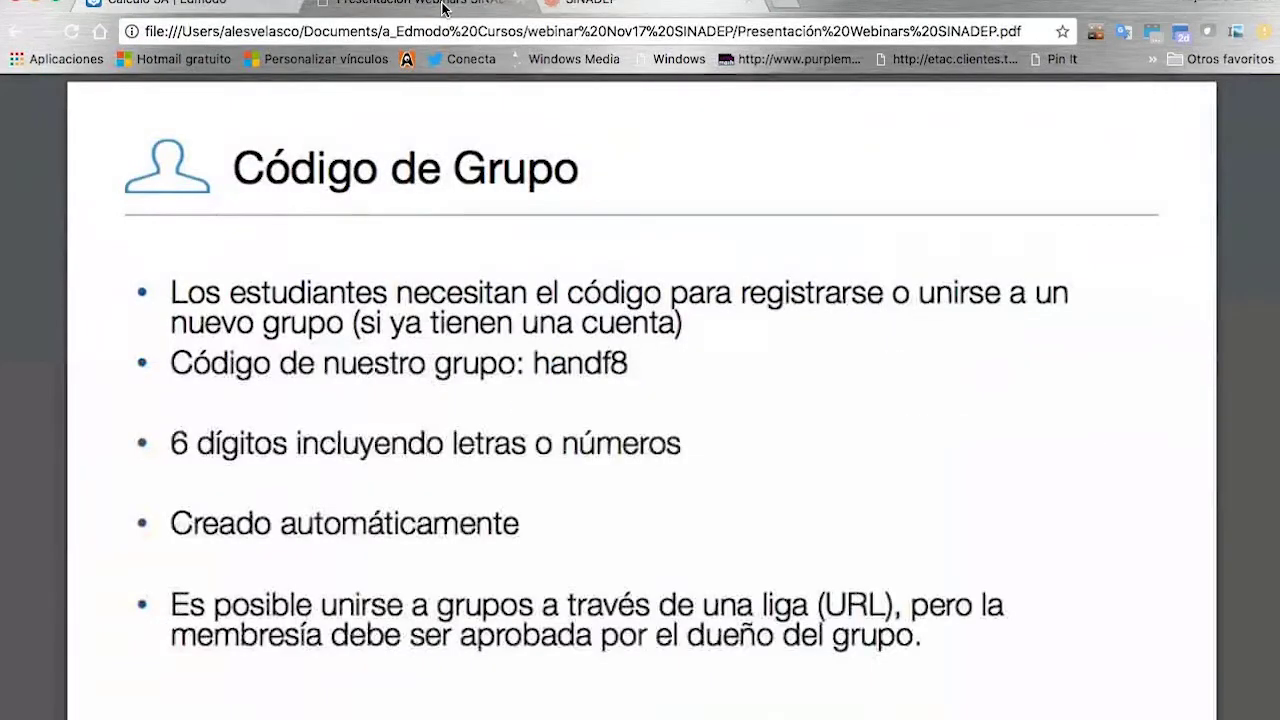
{"action": "scroll", "coordinate": [453, 433], "scroll_direction": "down", "scroll_amount": 3}
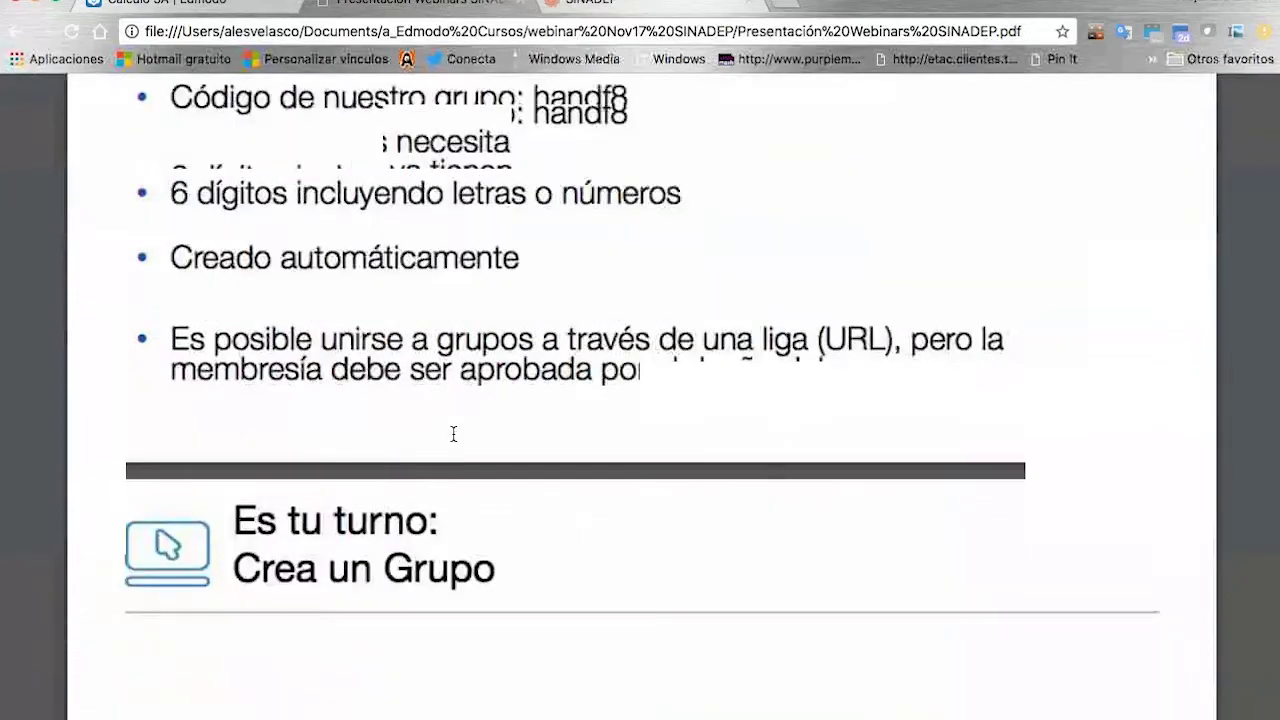
{"action": "scroll", "coordinate": [453, 433], "scroll_direction": "down", "scroll_amount": 5}
{"action": "scroll", "coordinate": [453, 433], "scroll_direction": "down", "scroll_amount": 4}
{"action": "scroll", "coordinate": [453, 433], "scroll_direction": "down", "scroll_amount": 6}
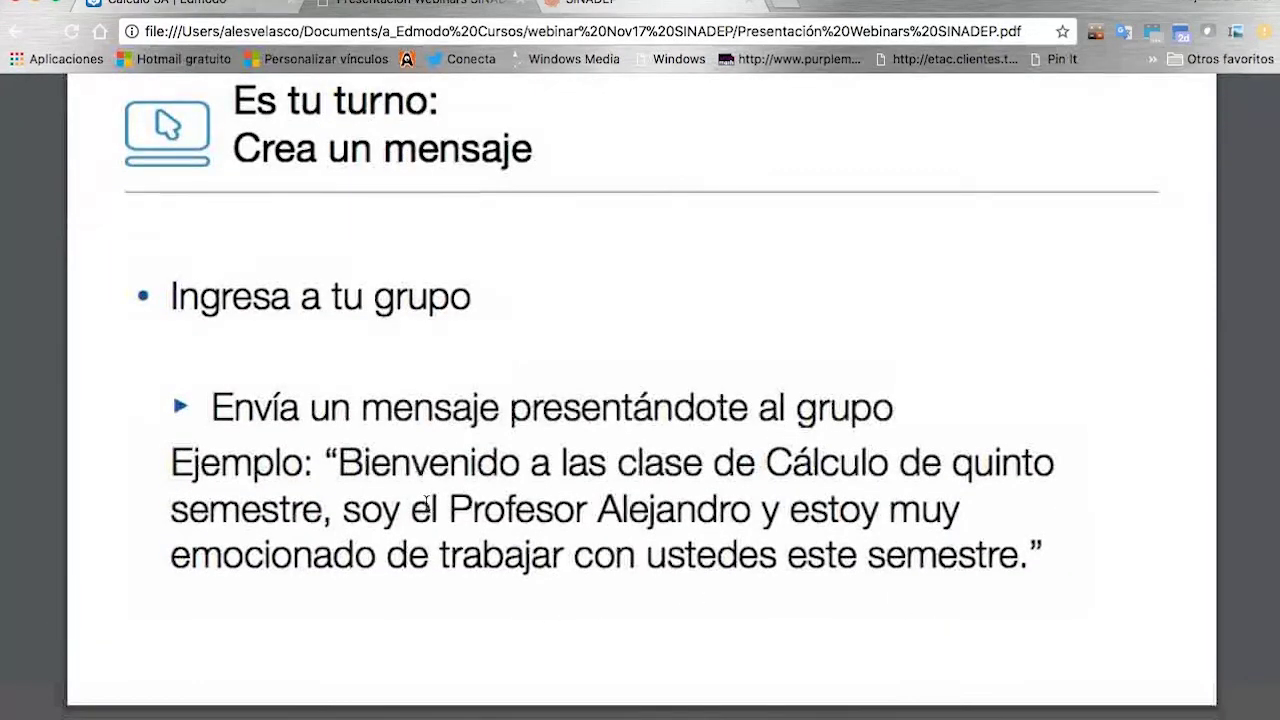
Step: Post the note "Bienvenidos a la clase de cálculo de 5to semestre del profesor", the teacher's first name, and "Saludos, cualquier duda estoy para servirles." in Cálculo 3A
{"action": "left_click", "coordinate": [172, 5]}
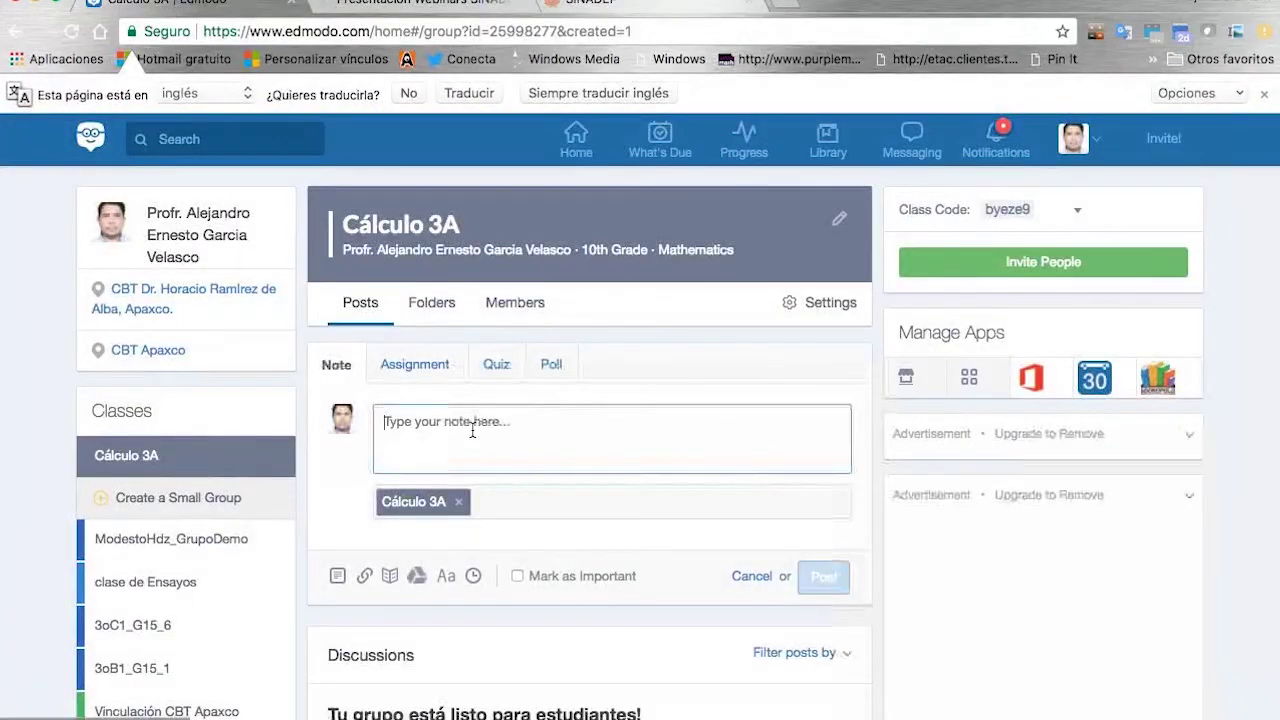
{"action": "type", "text": "Bienvenidos a la  clase de cálculo de 5to semestre del profesor Alejandro,"}
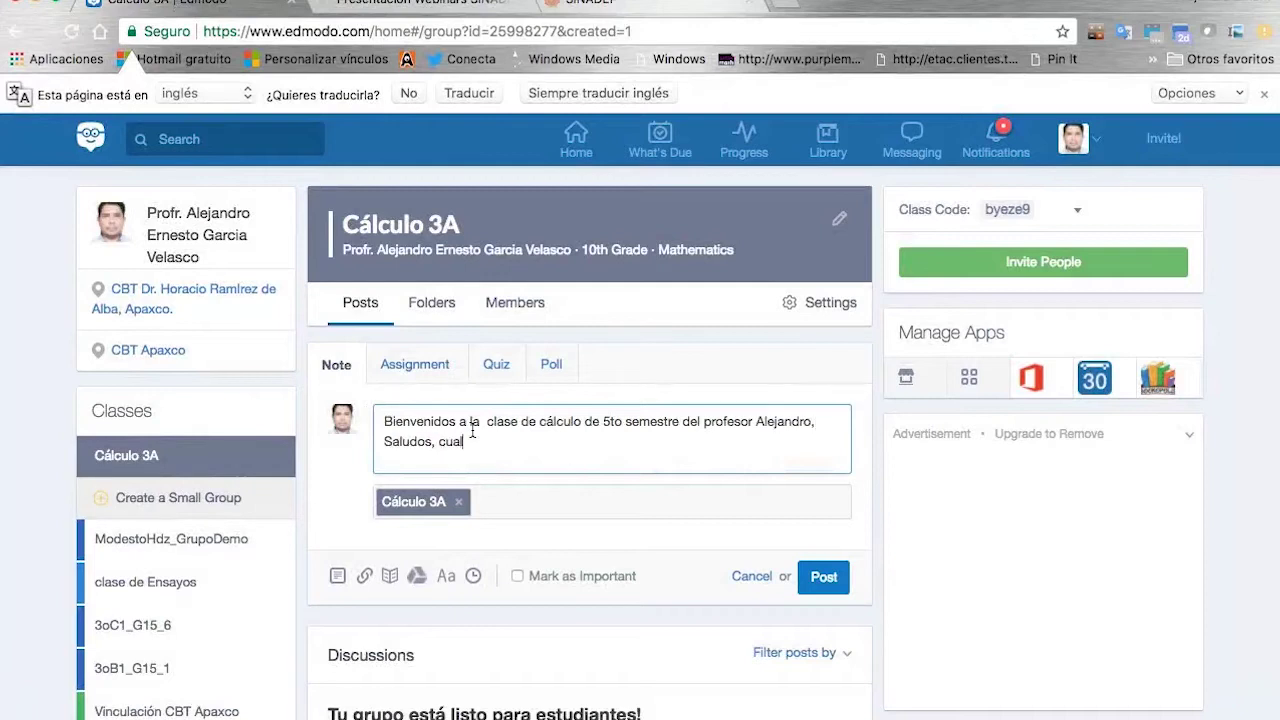
{"action": "type", "text": "stoy esto"}
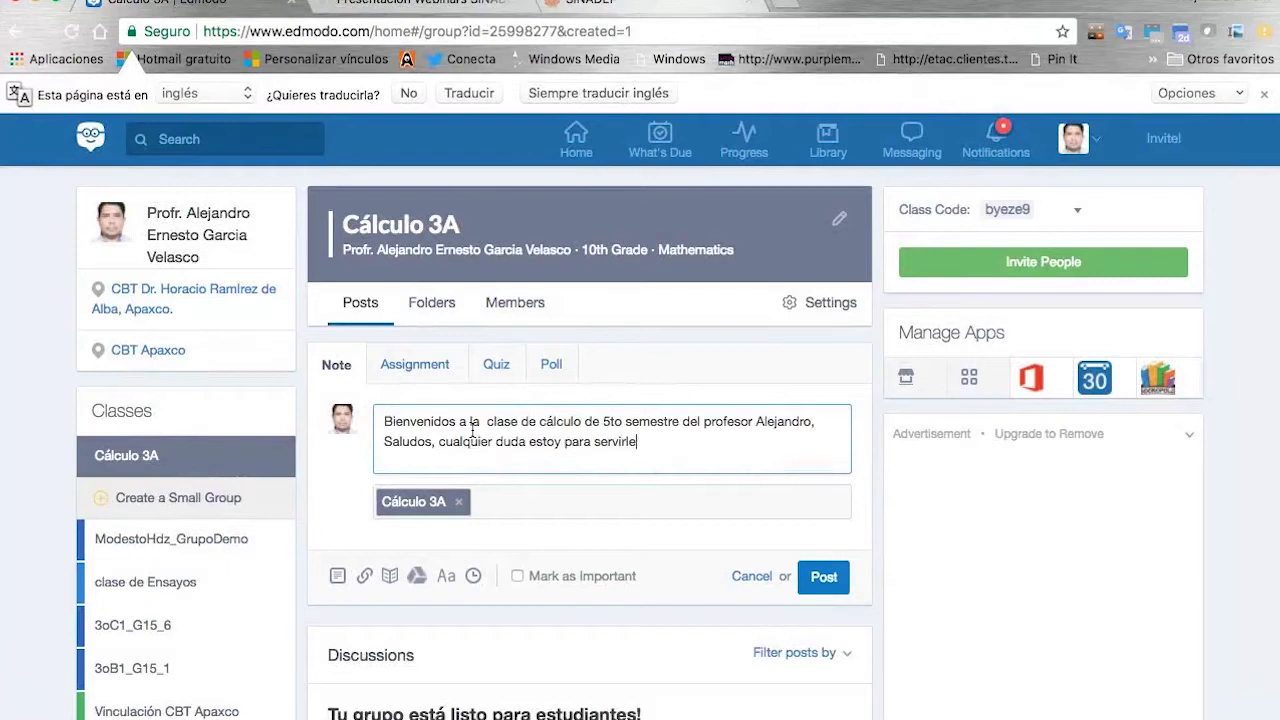
{"action": "left_click", "coordinate": [824, 580]}
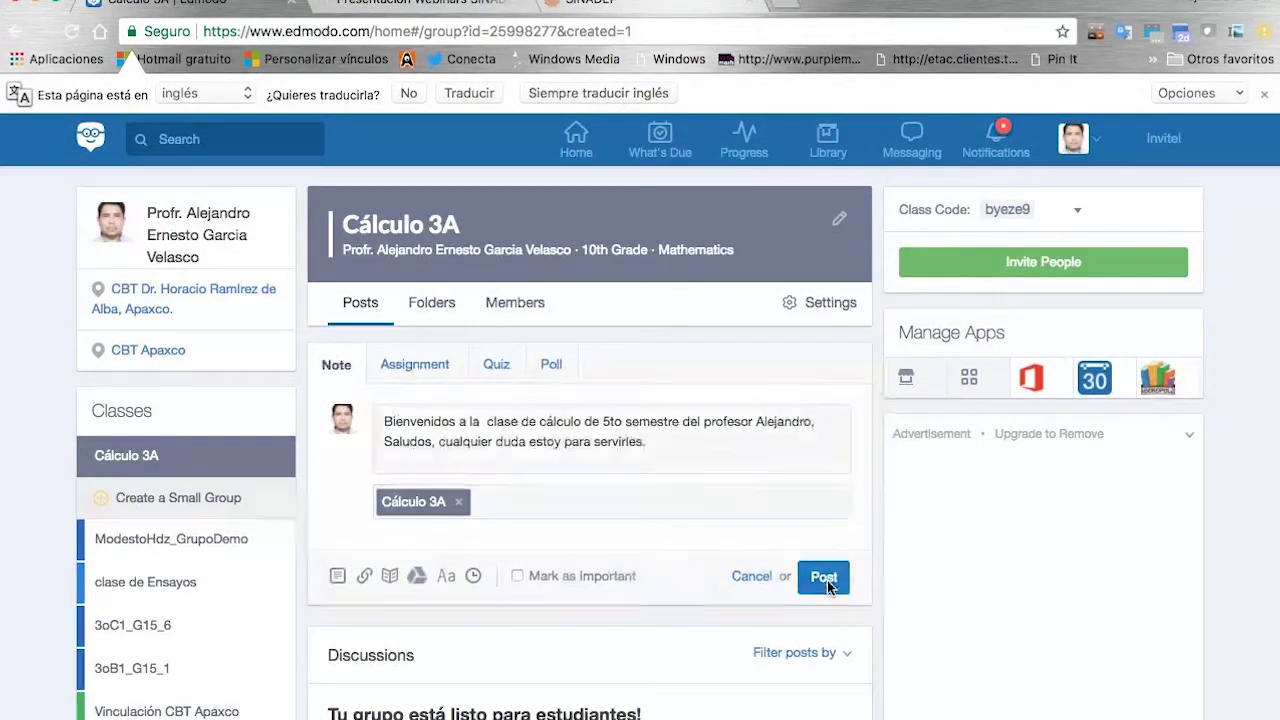
{"action": "scroll", "coordinate": [628, 512], "scroll_direction": "down", "scroll_amount": 2}
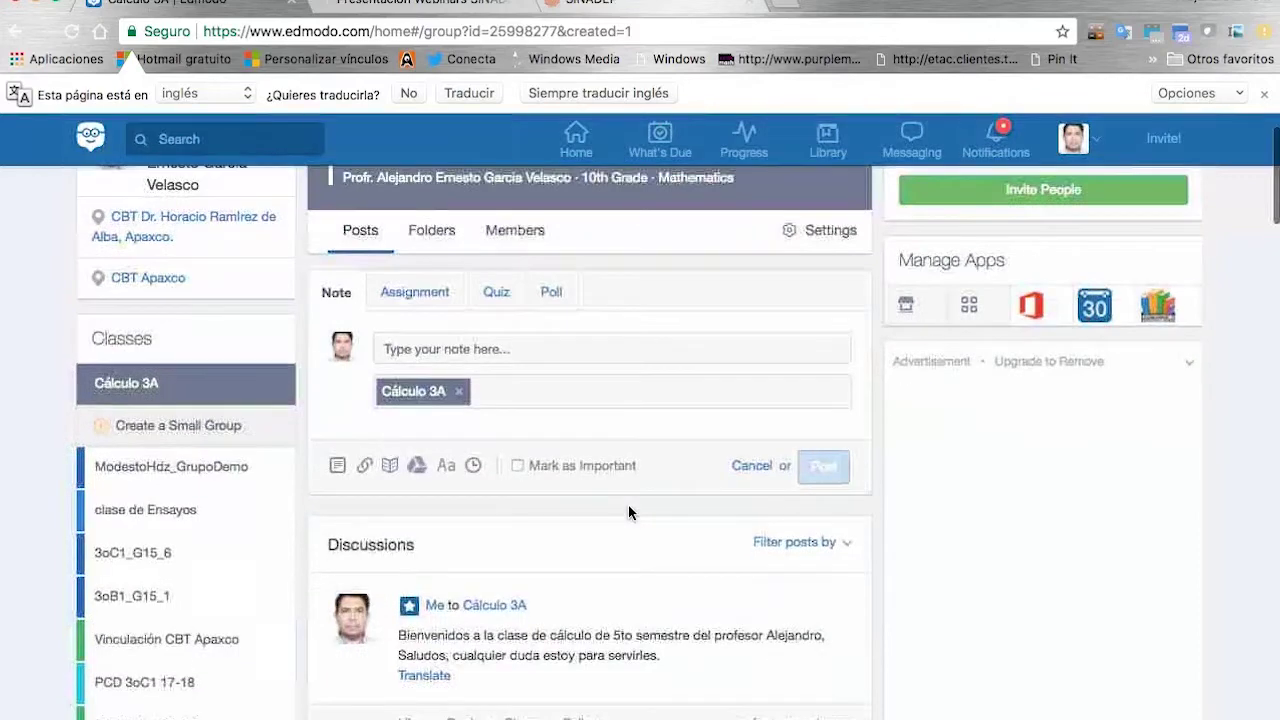
{"action": "scroll", "coordinate": [628, 512], "scroll_direction": "down", "scroll_amount": 3}
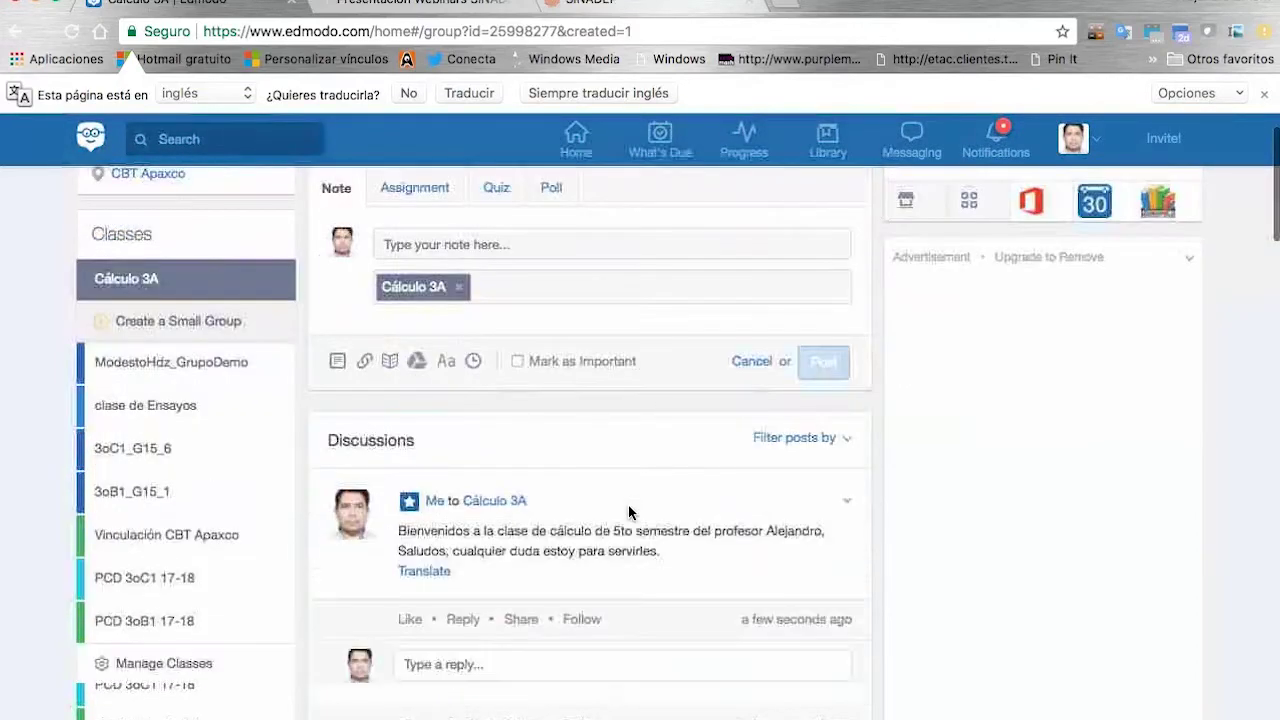
{"action": "scroll", "coordinate": [542, 515], "scroll_direction": "up", "scroll_amount": 3}
{"action": "scroll", "coordinate": [542, 515], "scroll_direction": "up", "scroll_amount": 2}
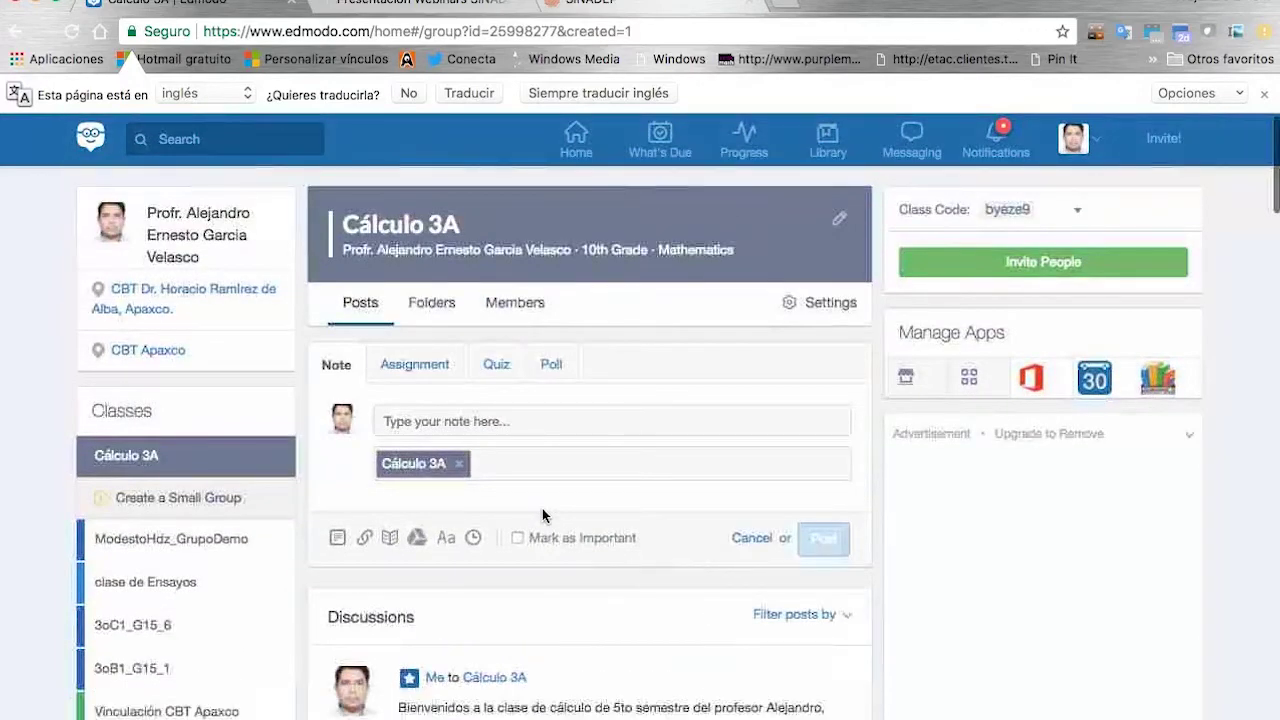
Step: Review the Cálculo 3A class page, examining the note composer and the posted welcome note under Discussions
{"action": "scroll", "coordinate": [542, 515], "scroll_direction": "down", "scroll_amount": 2}
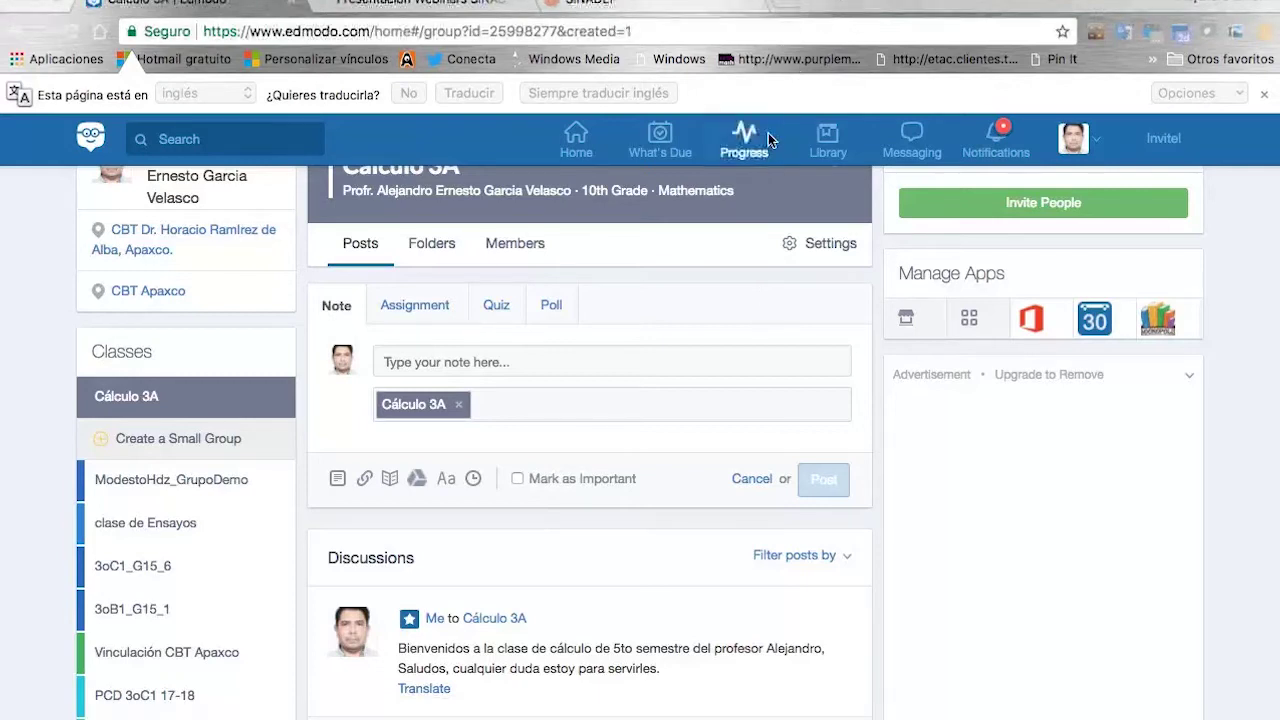
{"action": "left_click", "coordinate": [848, 146]}
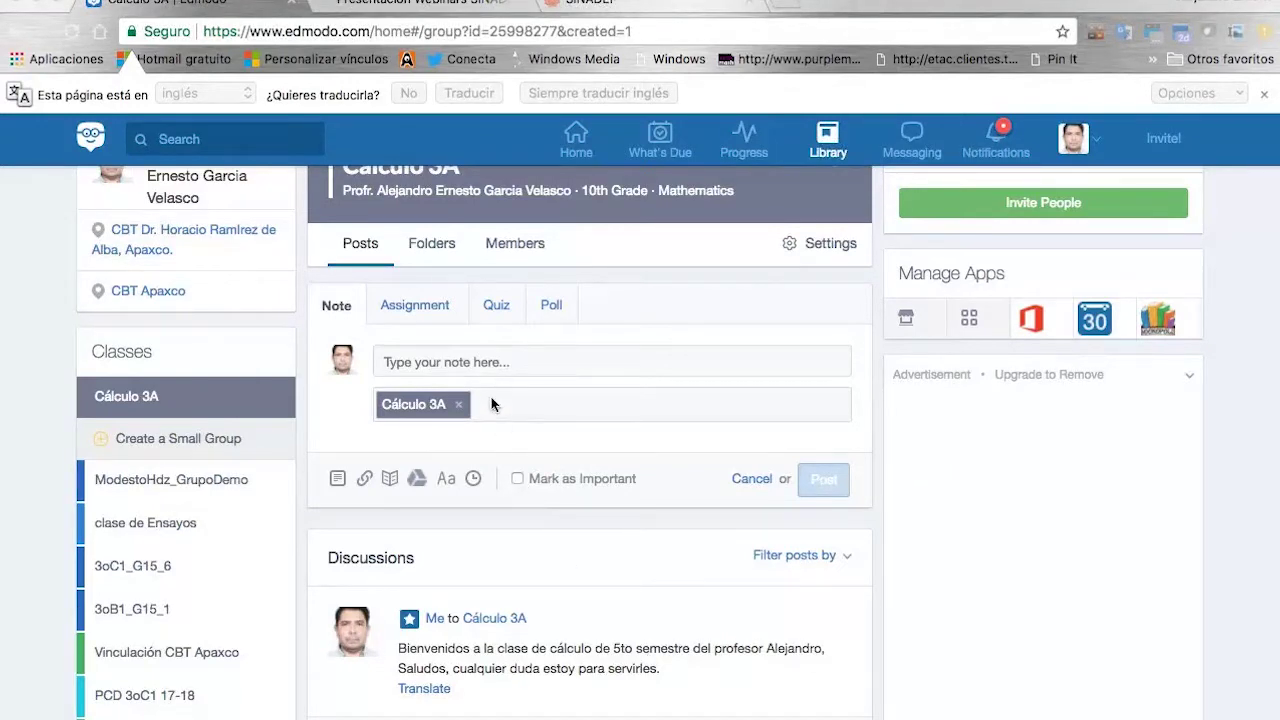
{"action": "scroll", "coordinate": [532, 416], "scroll_direction": "down", "scroll_amount": 2}
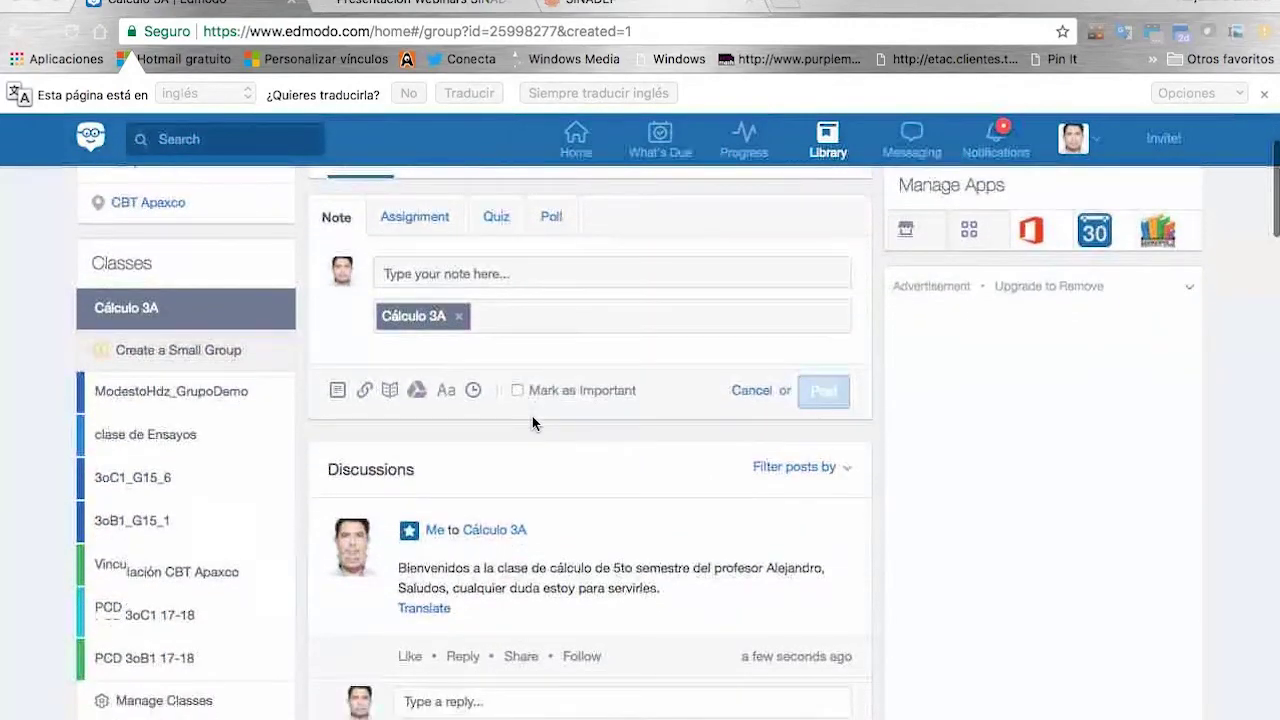
{"action": "scroll", "coordinate": [532, 422], "scroll_direction": "up", "scroll_amount": 3}
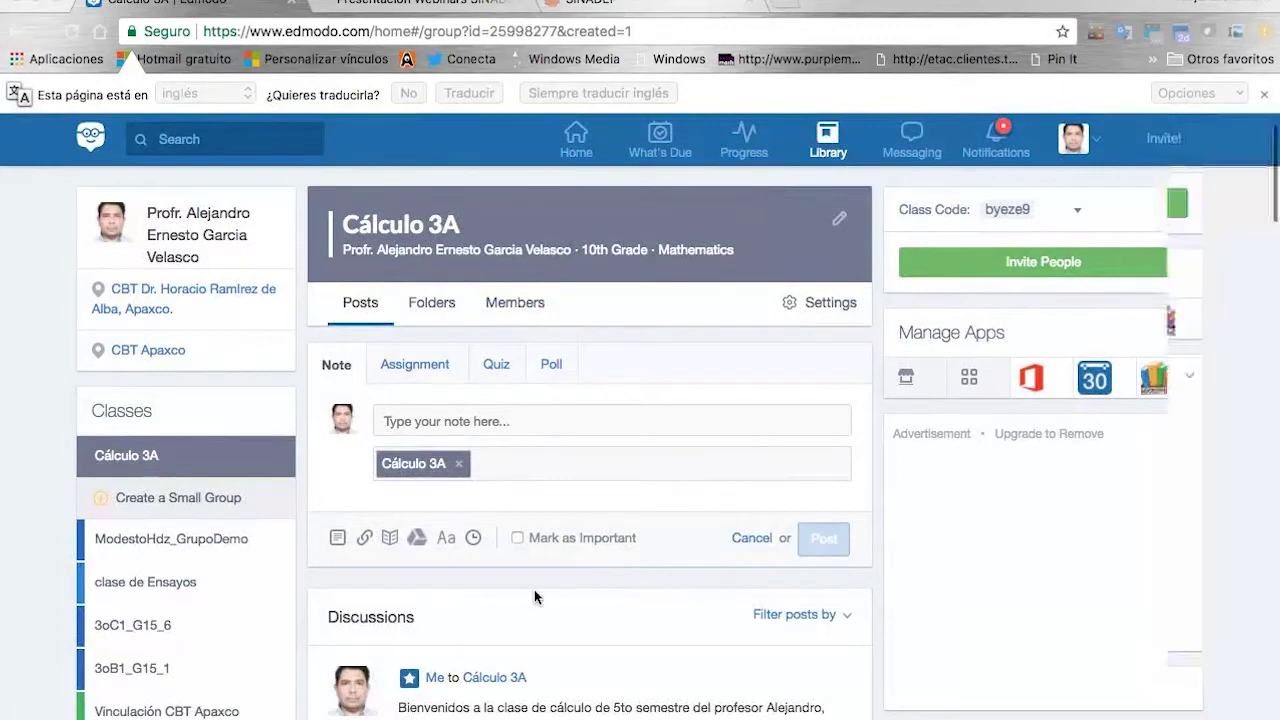
{"action": "scroll", "coordinate": [535, 596], "scroll_direction": "down", "scroll_amount": 3}
{"action": "scroll", "coordinate": [535, 596], "scroll_direction": "down", "scroll_amount": 1}
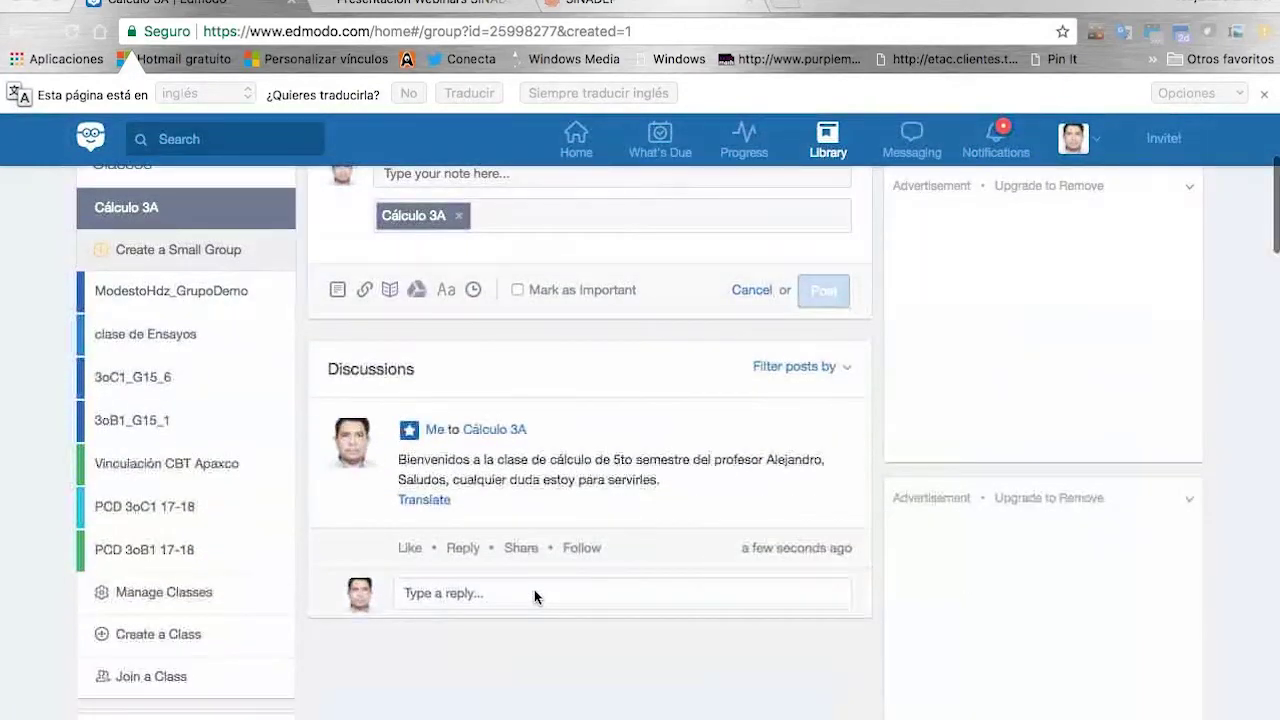
{"action": "scroll", "coordinate": [535, 596], "scroll_direction": "down", "scroll_amount": 2}
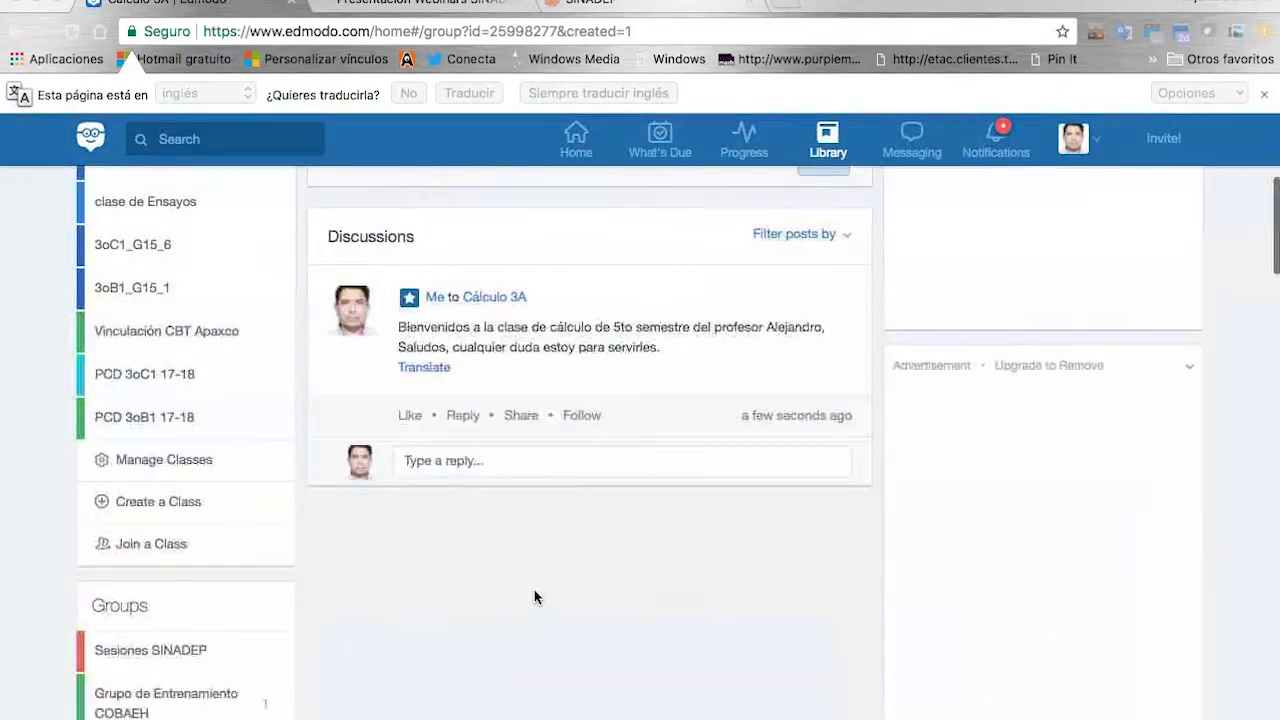
{"action": "scroll", "coordinate": [514, 494], "scroll_direction": "up", "scroll_amount": 8}
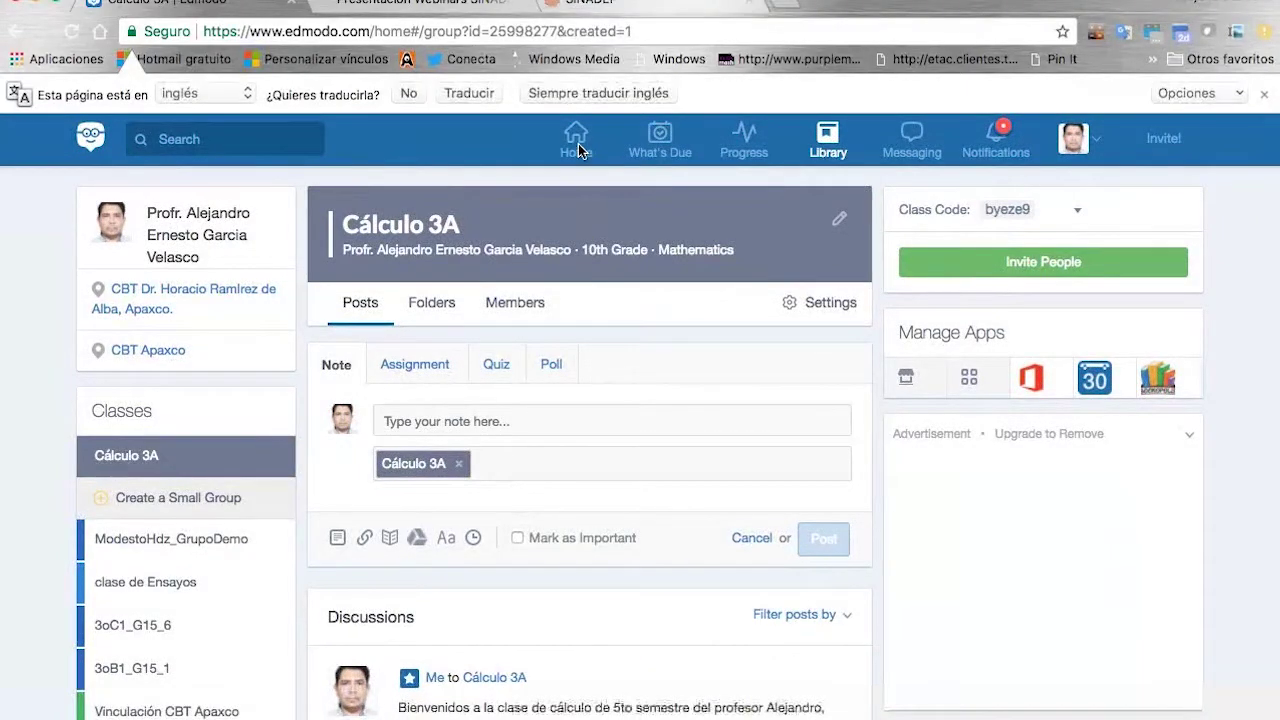
Step: Consult the presentation's "Soporte" slide about the help resources
{"action": "left_click", "coordinate": [478, 8]}
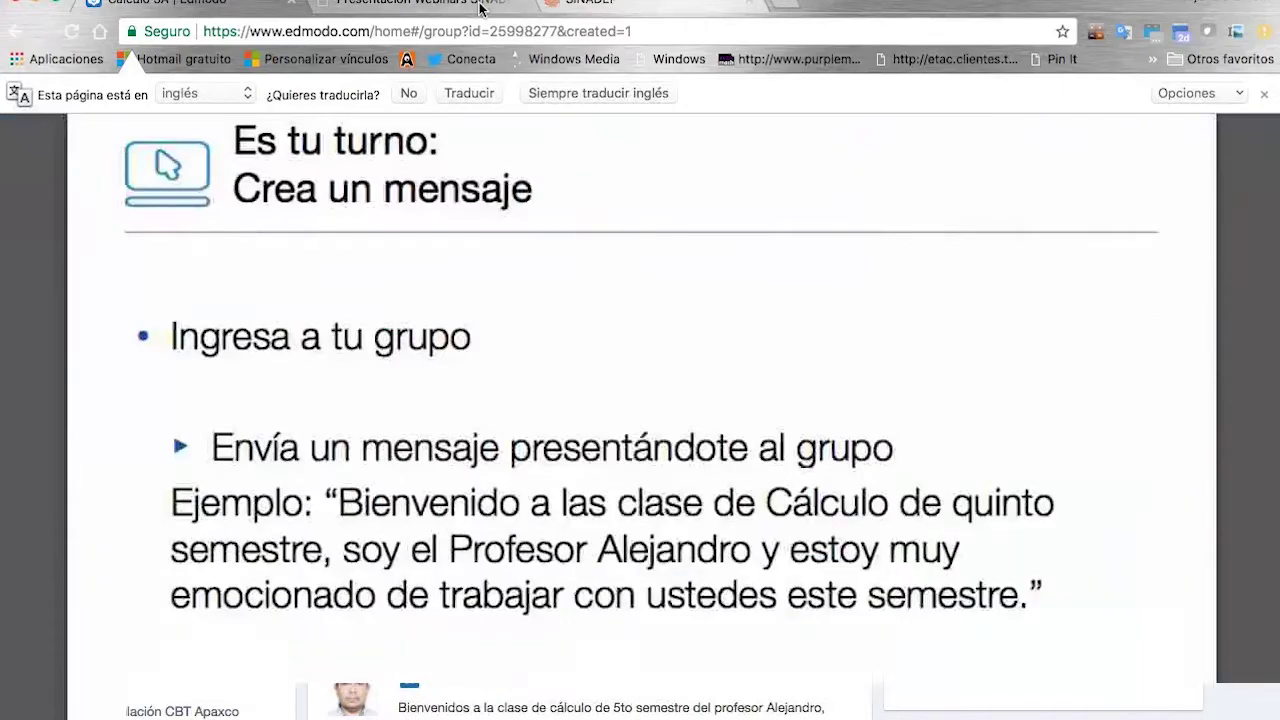
{"action": "scroll", "coordinate": [480, 277], "scroll_direction": "down", "scroll_amount": 10}
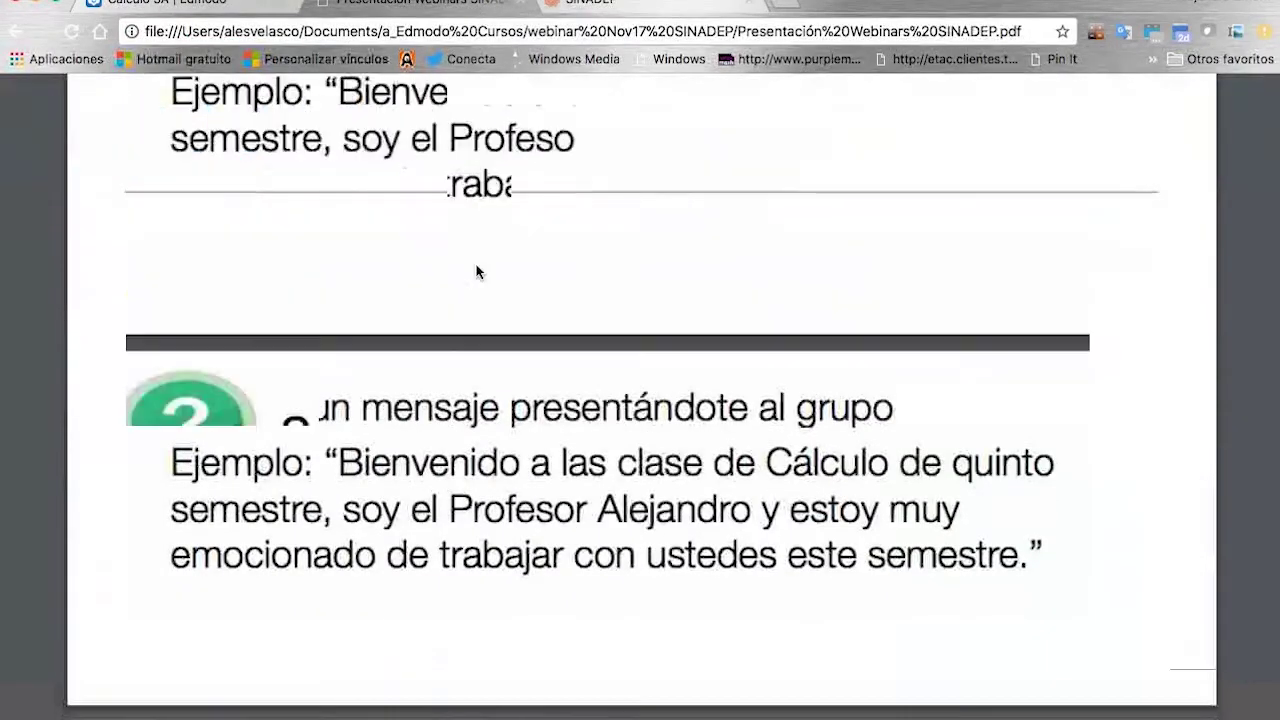
{"action": "scroll", "coordinate": [477, 270], "scroll_direction": "down", "scroll_amount": 2}
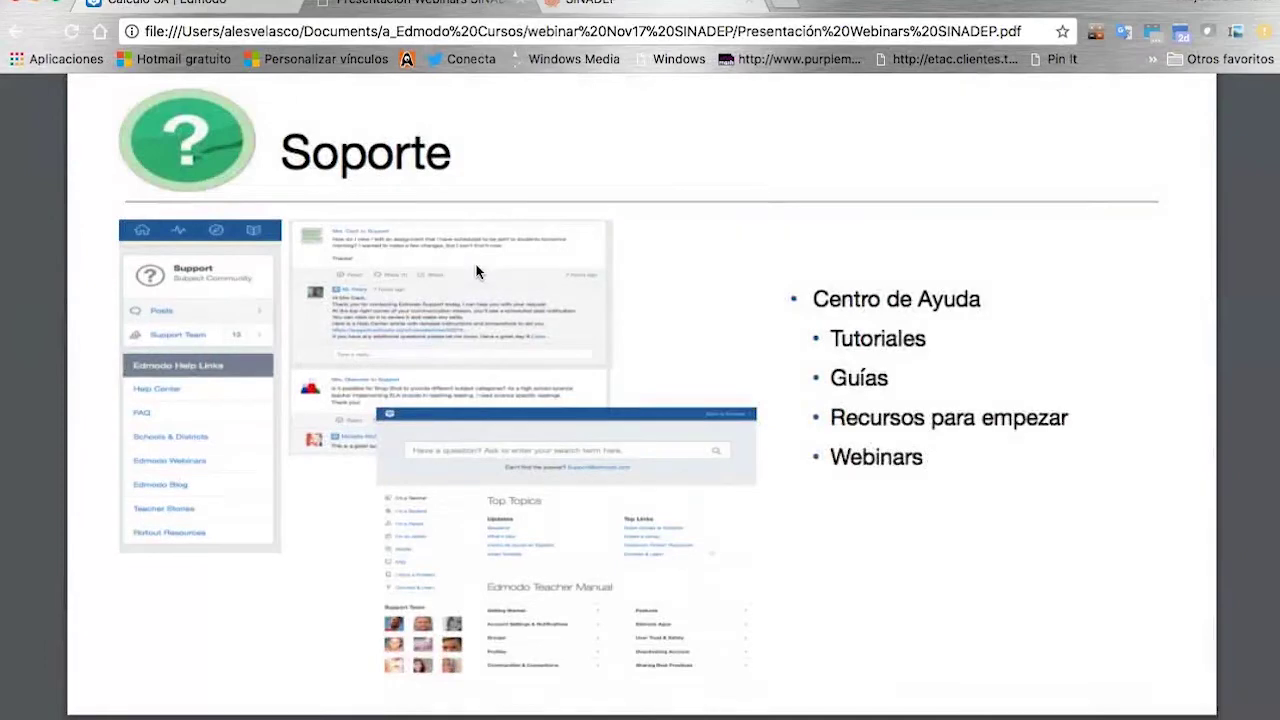
Step: Return to the Edmodo class page and change the site's display language to Español
{"action": "left_click", "coordinate": [165, 4]}
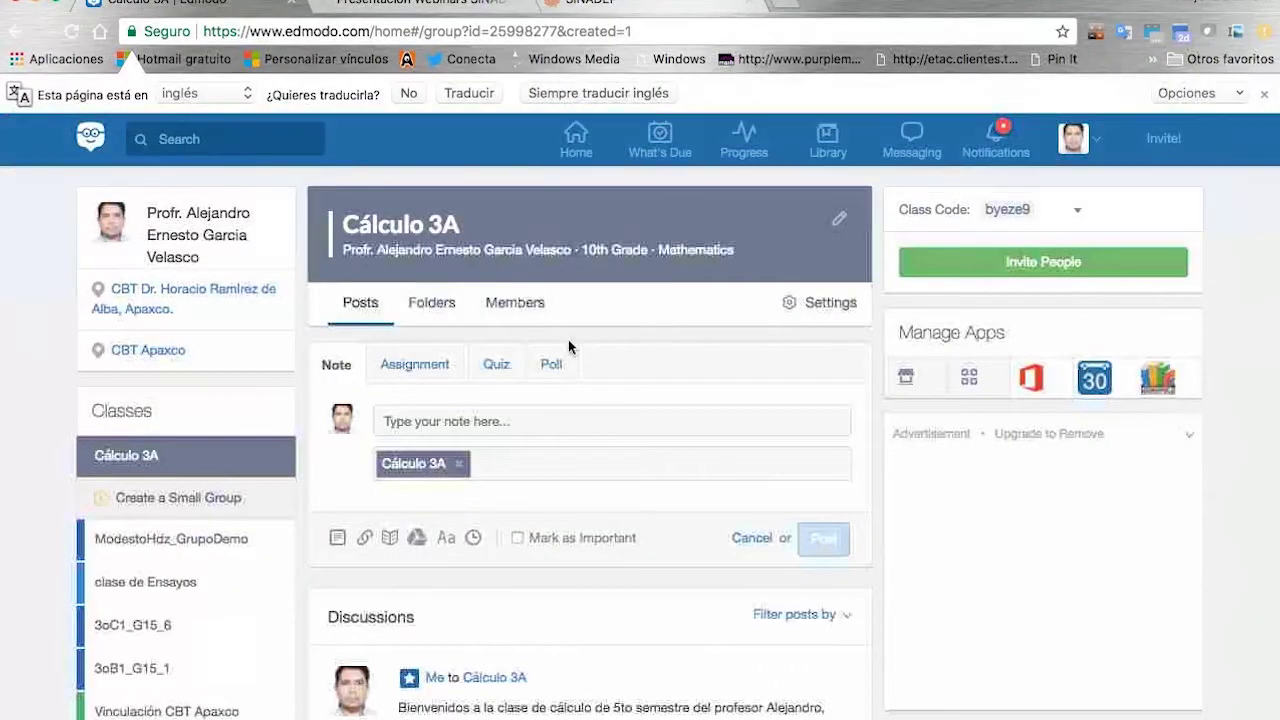
{"action": "left_click", "coordinate": [1100, 144]}
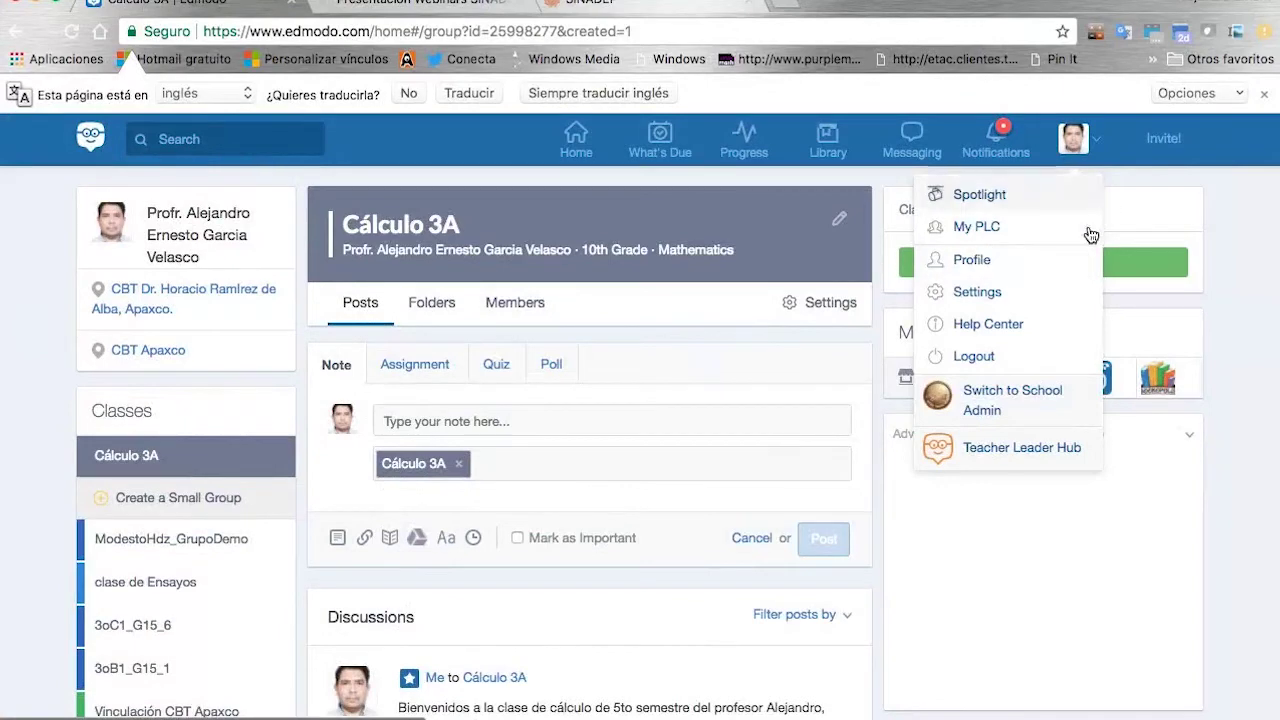
{"action": "left_click", "coordinate": [1095, 138]}
{"action": "scroll", "coordinate": [1004, 612], "scroll_direction": "down", "scroll_amount": 3}
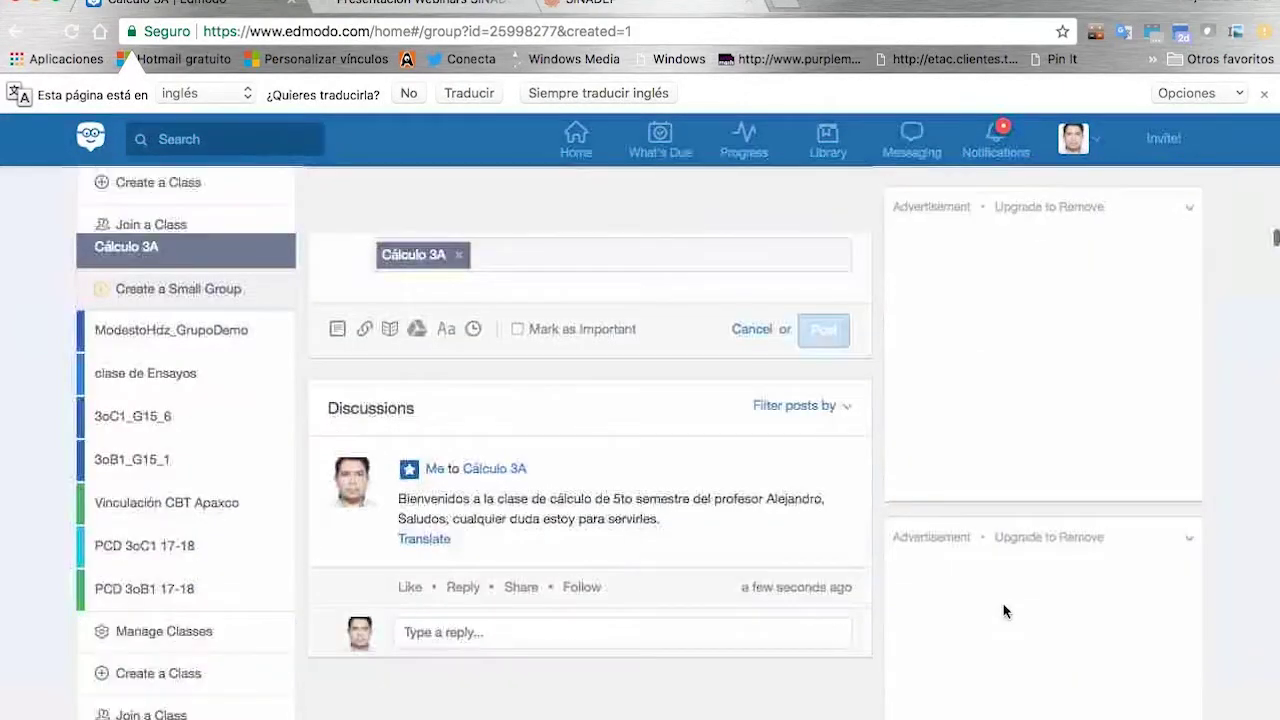
{"action": "scroll", "coordinate": [1004, 612], "scroll_direction": "down", "scroll_amount": 15}
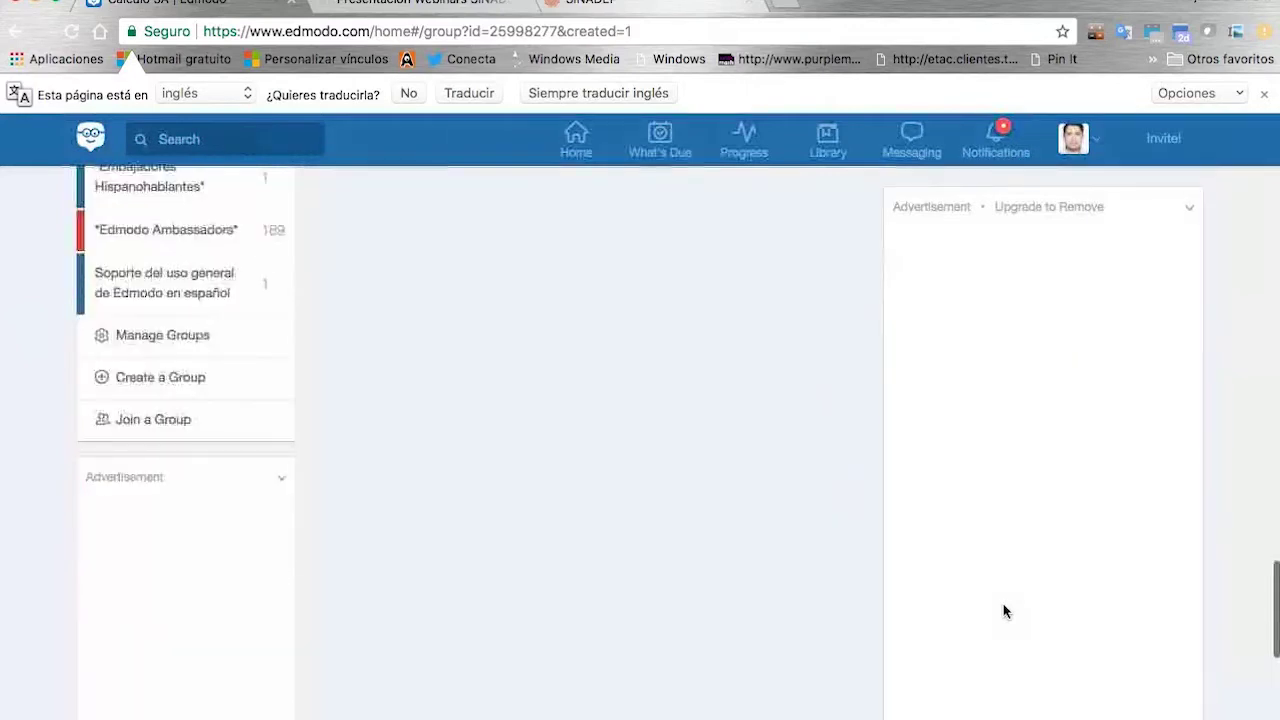
{"action": "scroll", "coordinate": [1005, 612], "scroll_direction": "down", "scroll_amount": 10}
{"action": "left_click", "coordinate": [1010, 705]}
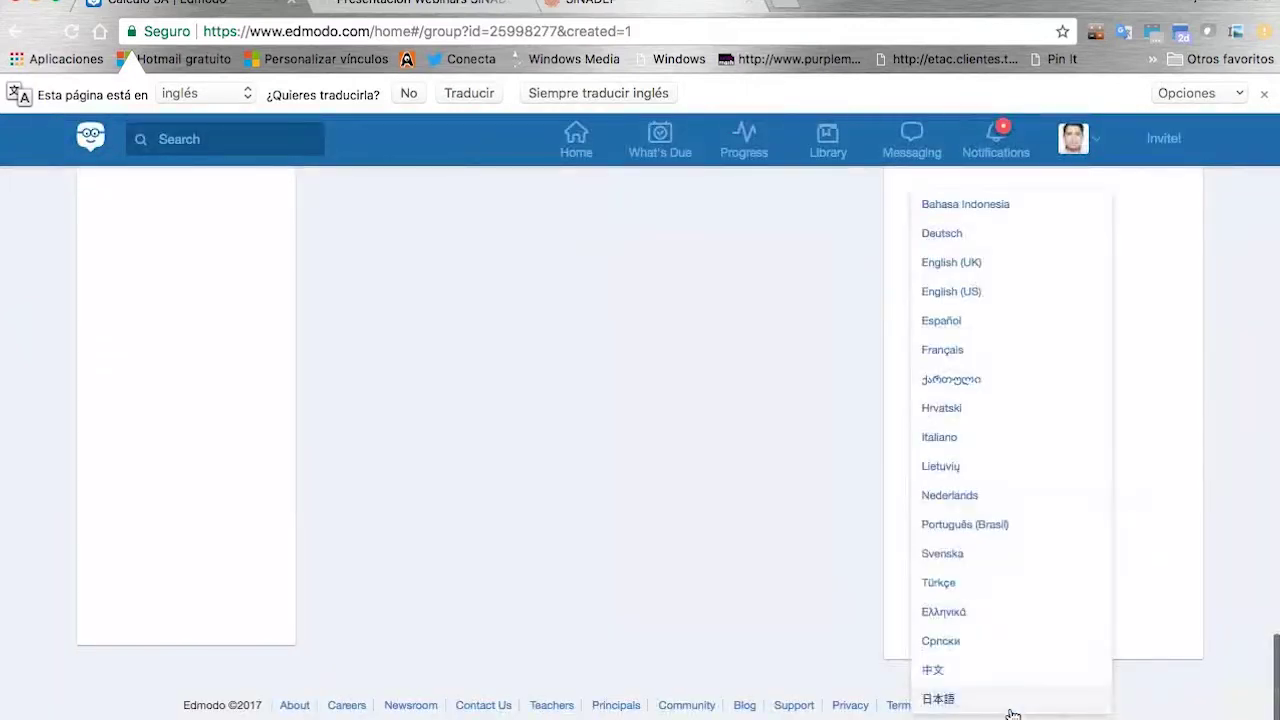
{"action": "left_click", "coordinate": [943, 321]}
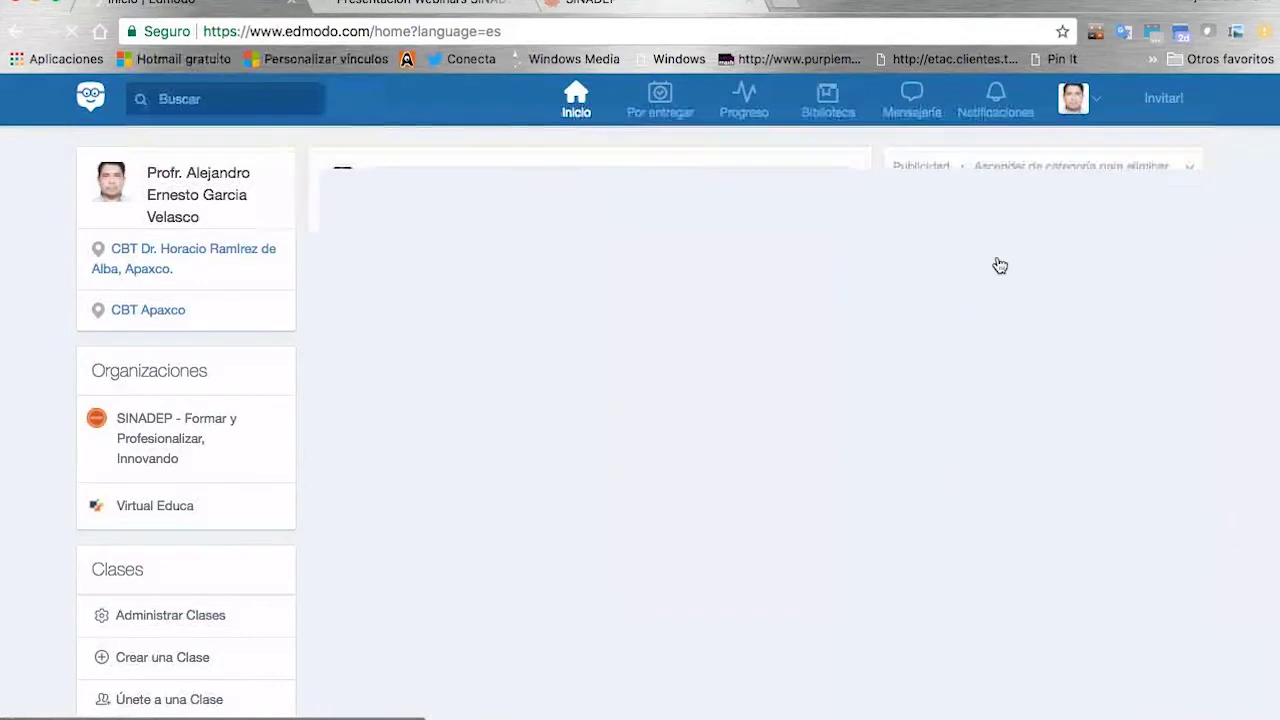
Step: Open the teacher's own profile and examine the "Acerca de" section, highlighting the Spanish biography through the contact details
{"action": "left_click", "coordinate": [1095, 106]}
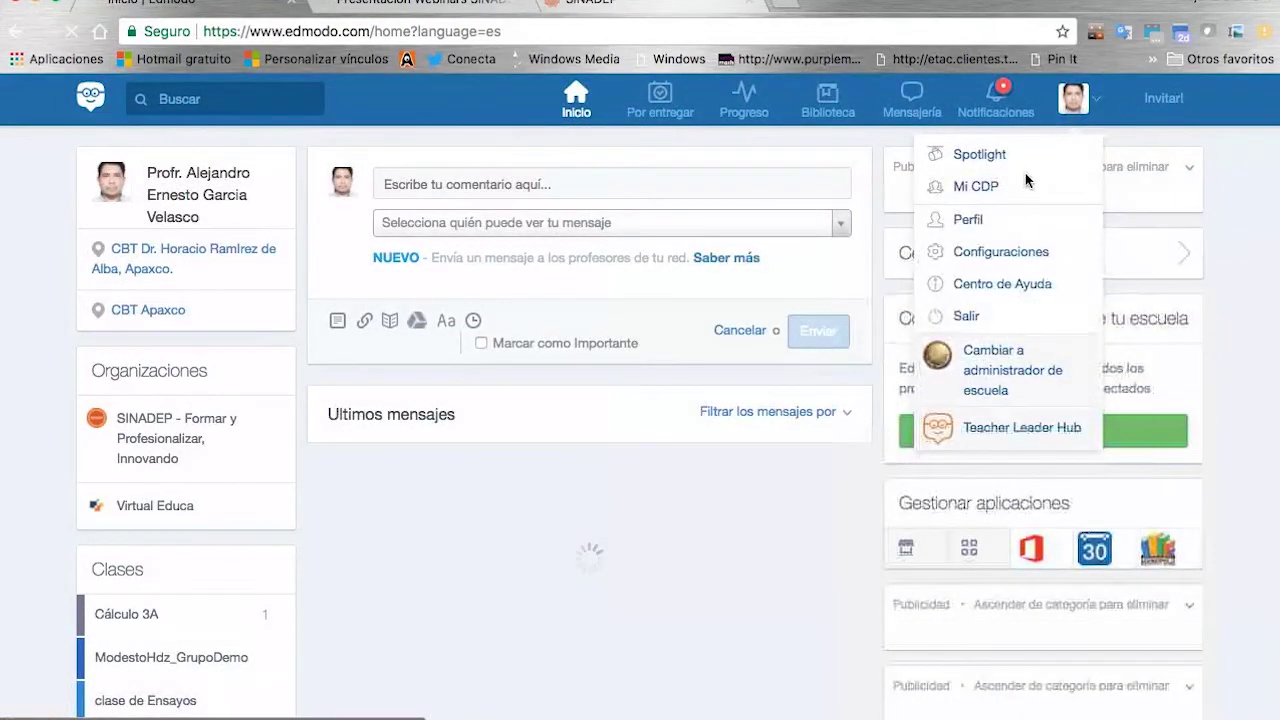
{"action": "left_click", "coordinate": [974, 221]}
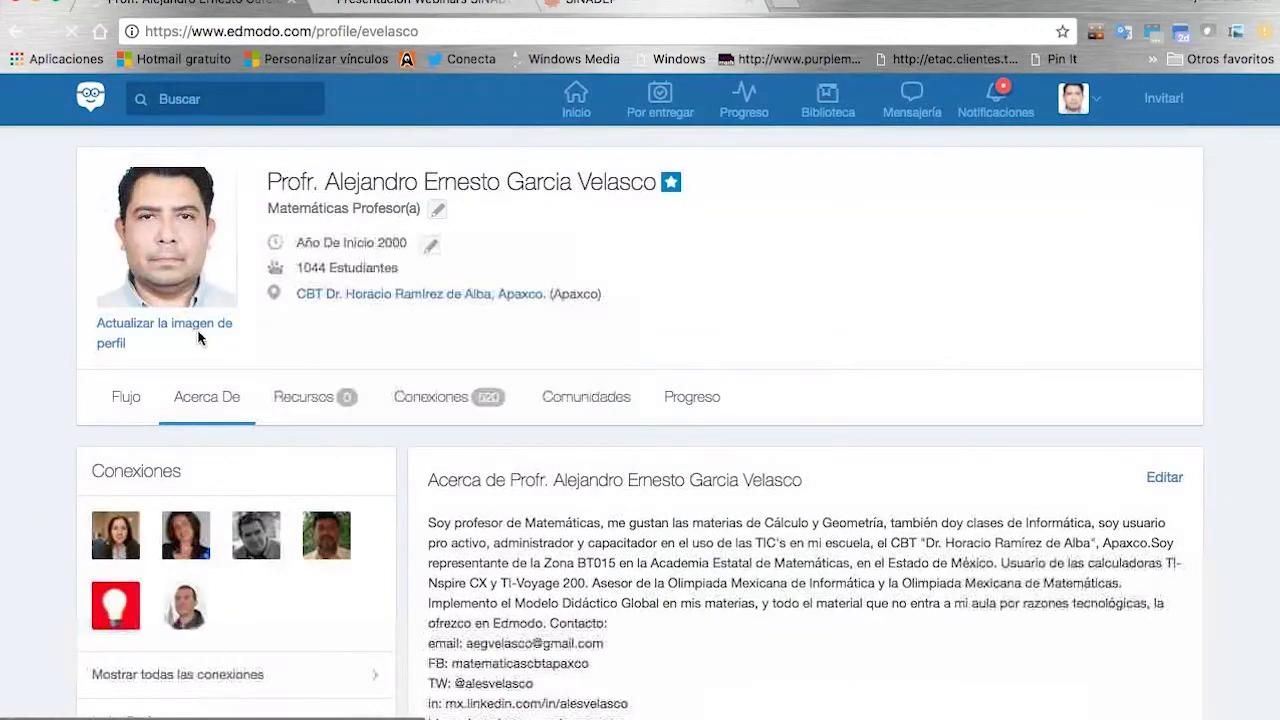
{"action": "scroll", "coordinate": [508, 368], "scroll_direction": "down", "scroll_amount": 2}
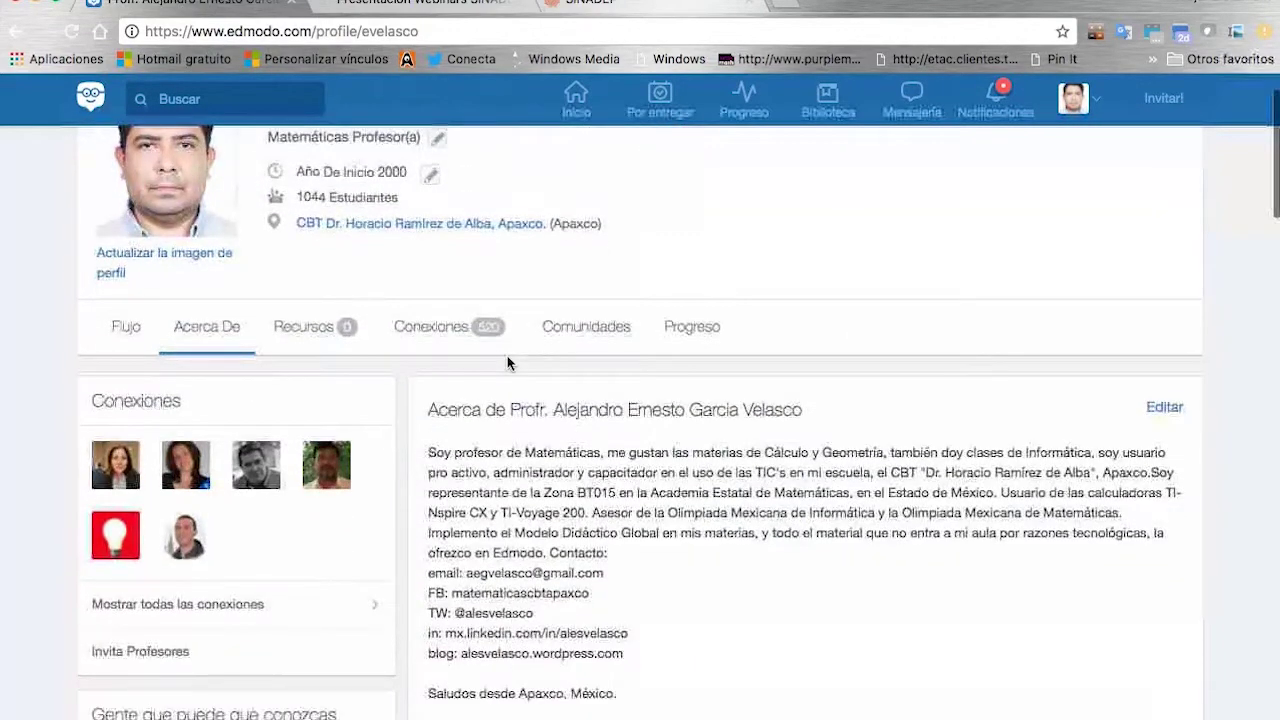
{"action": "scroll", "coordinate": [508, 363], "scroll_direction": "down", "scroll_amount": 4}
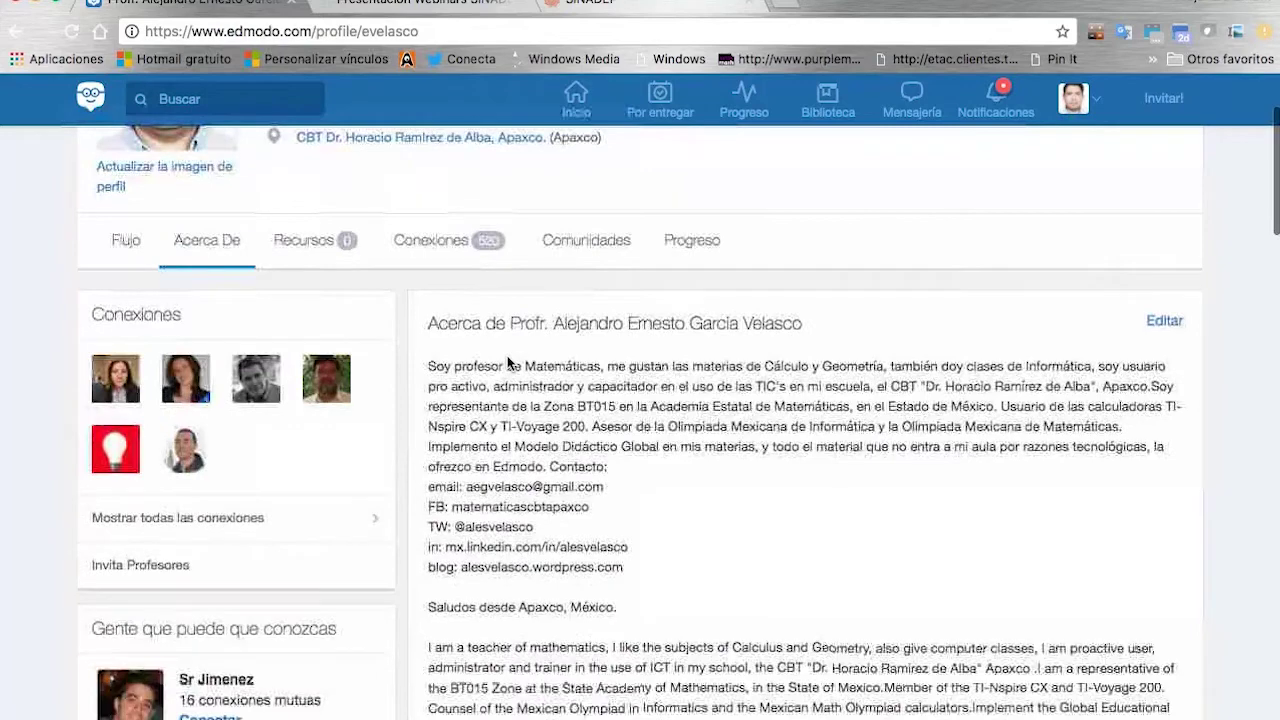
{"action": "scroll", "coordinate": [508, 358], "scroll_direction": "down", "scroll_amount": 2}
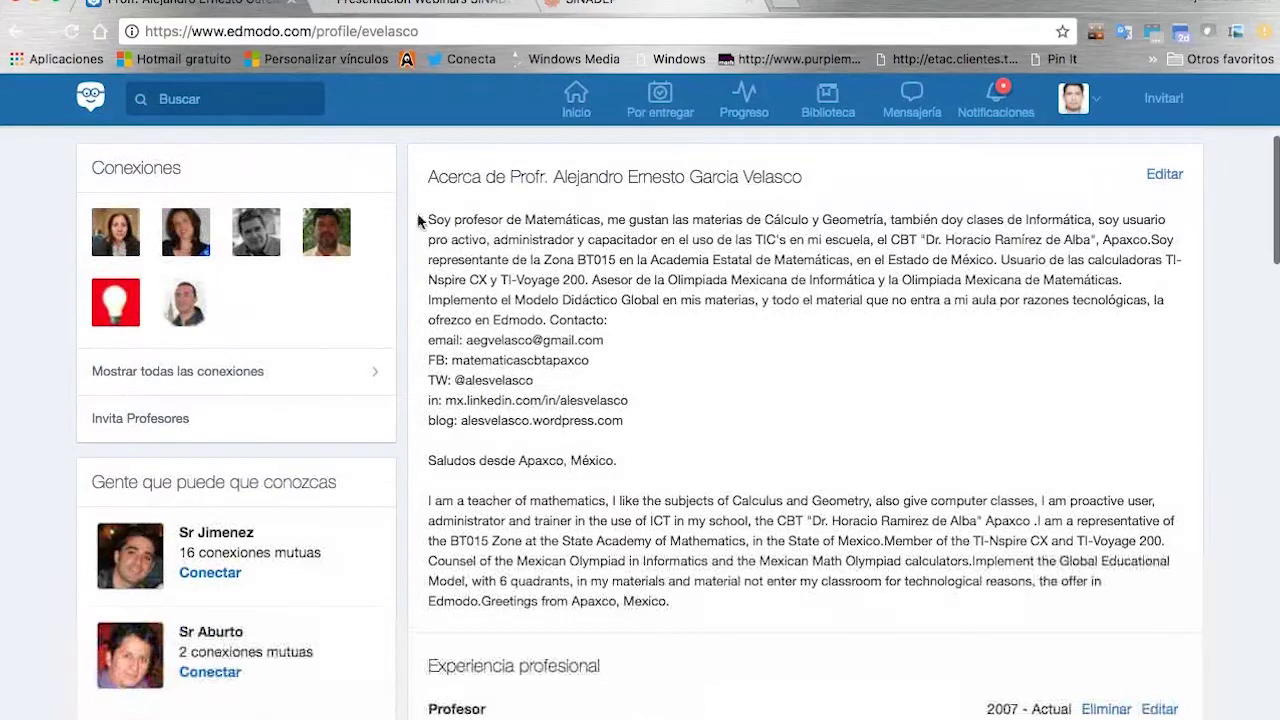
{"action": "left_click_drag", "start_coordinate": [437, 229], "coordinate": [630, 424]}
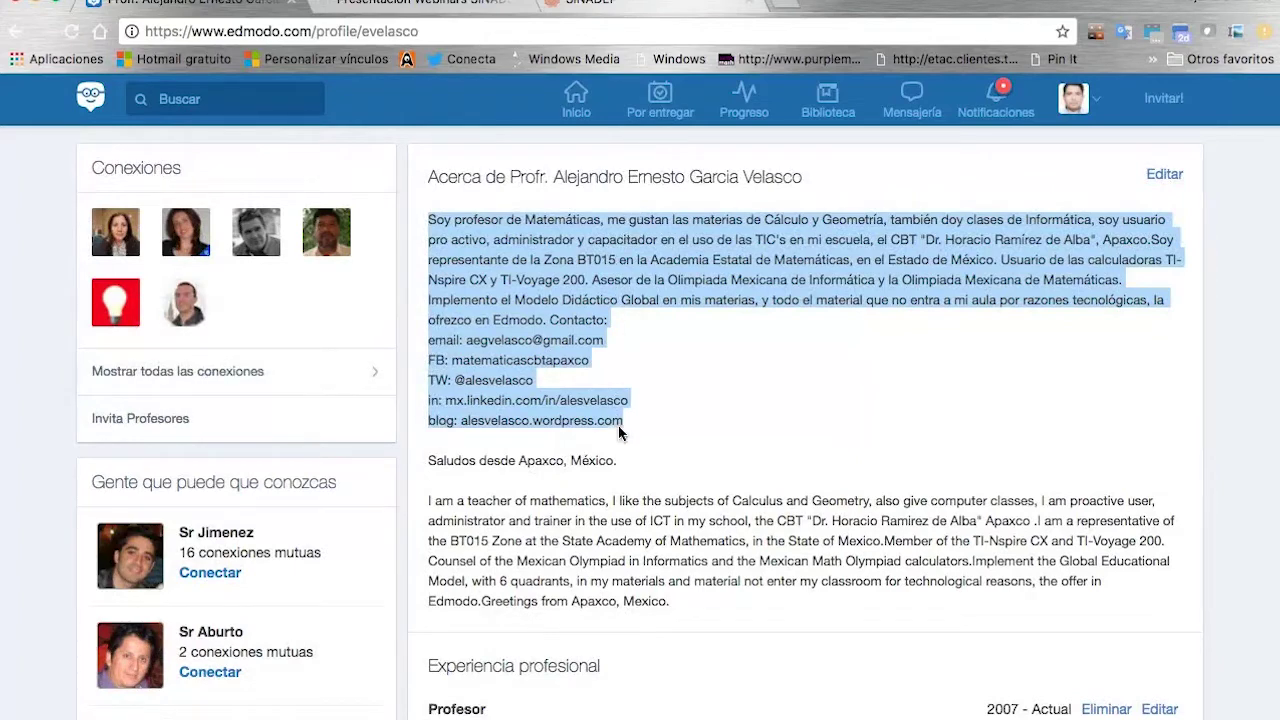
{"action": "scroll", "coordinate": [673, 424], "scroll_direction": "up", "scroll_amount": 3}
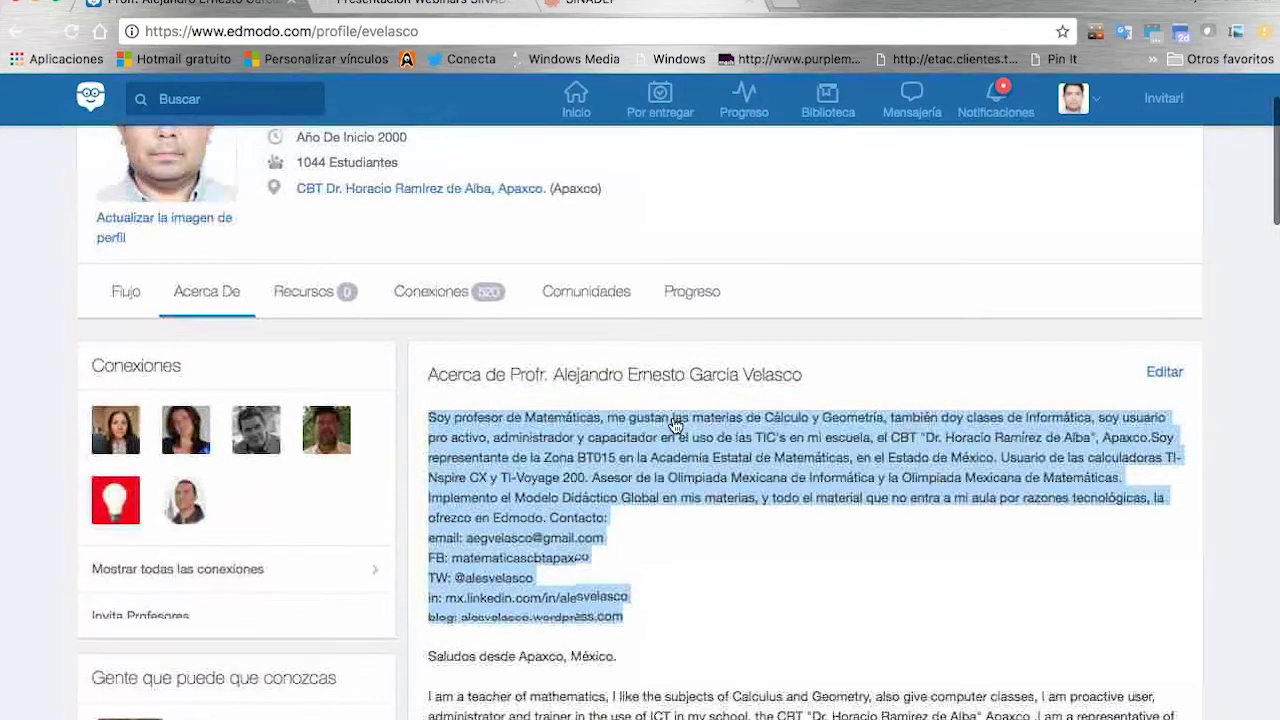
{"action": "scroll", "coordinate": [838, 205], "scroll_direction": "up", "scroll_amount": 2}
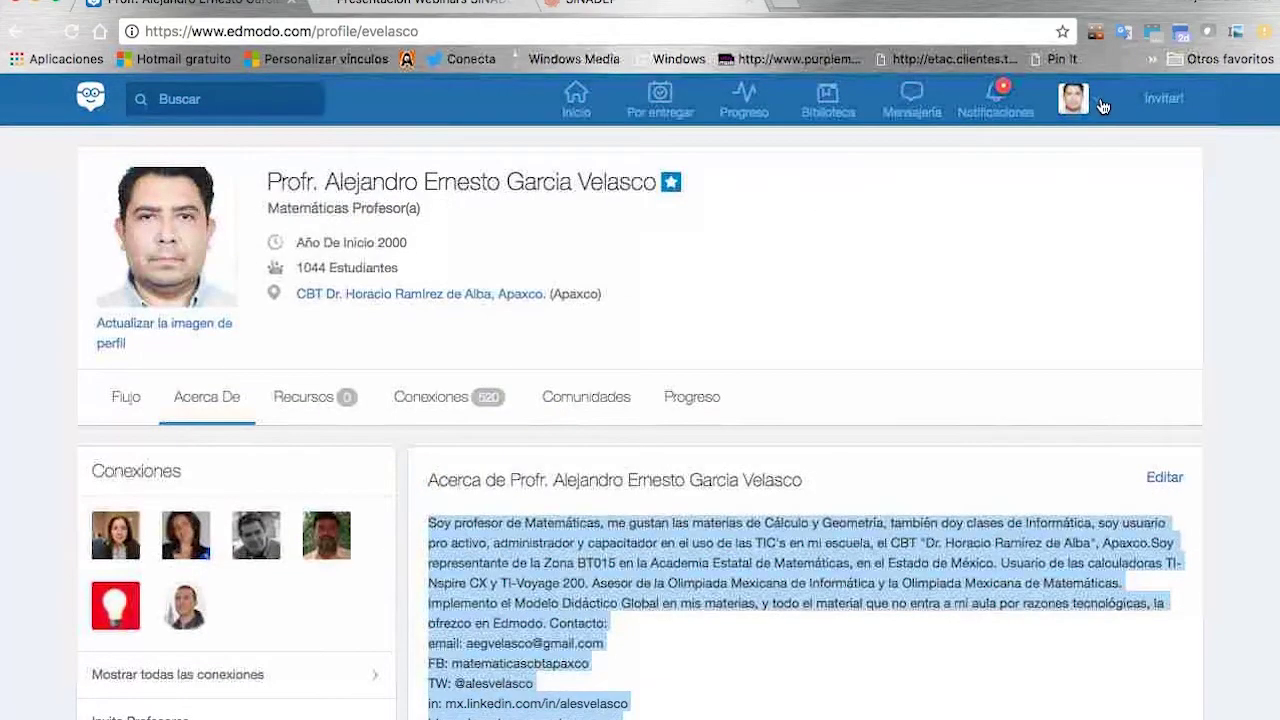
Step: Open Edmodo's Centro de Ayuda and search it for "mensaje"
{"action": "left_click", "coordinate": [1100, 105]}
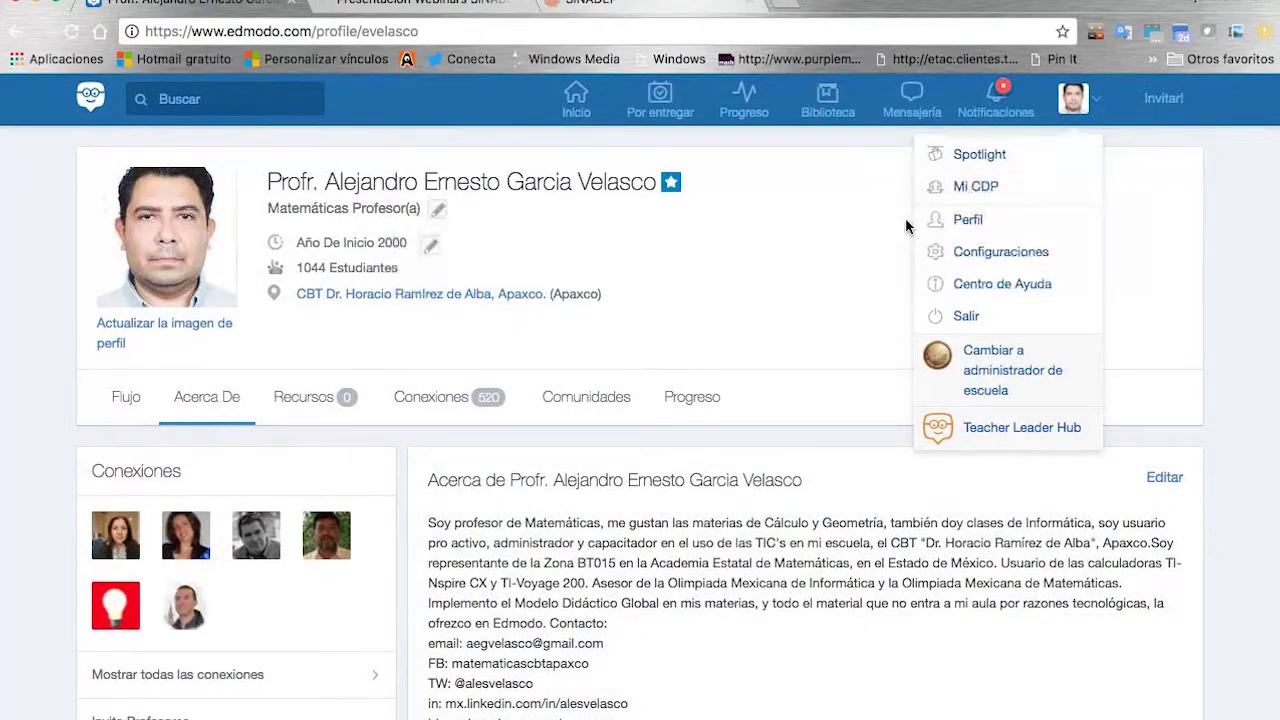
{"action": "left_click", "coordinate": [979, 287]}
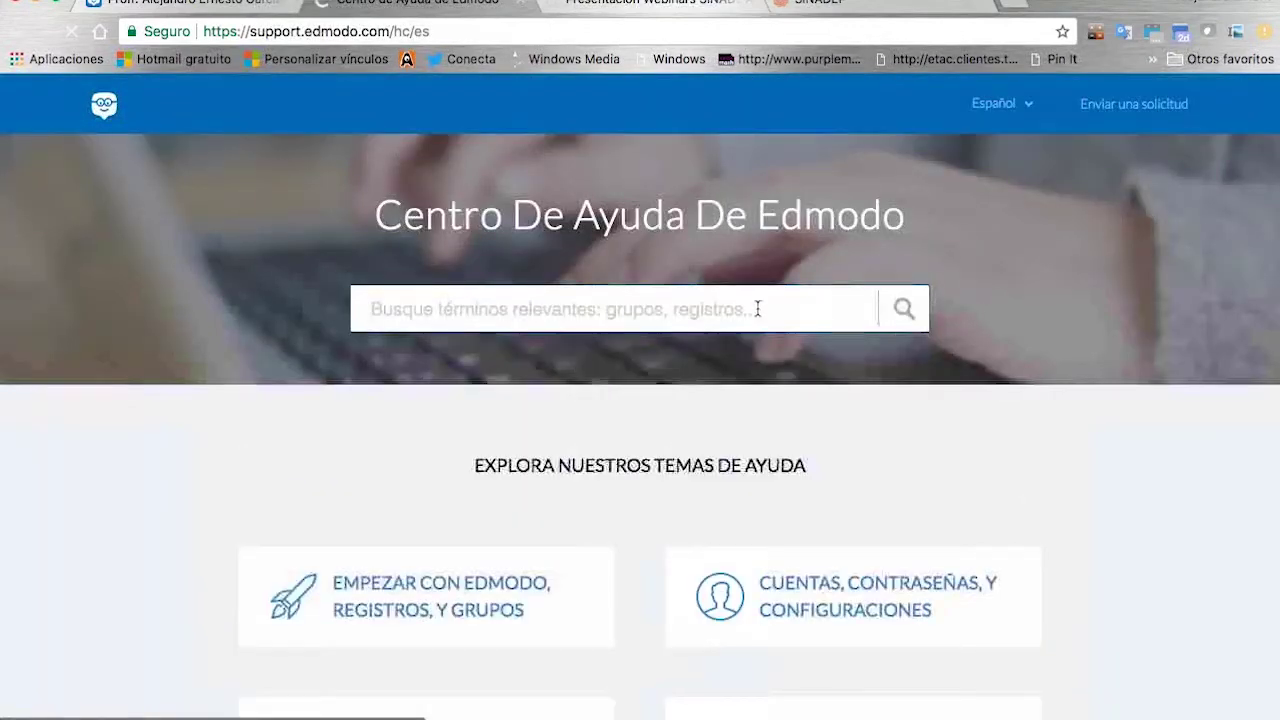
{"action": "type", "text": "m"}
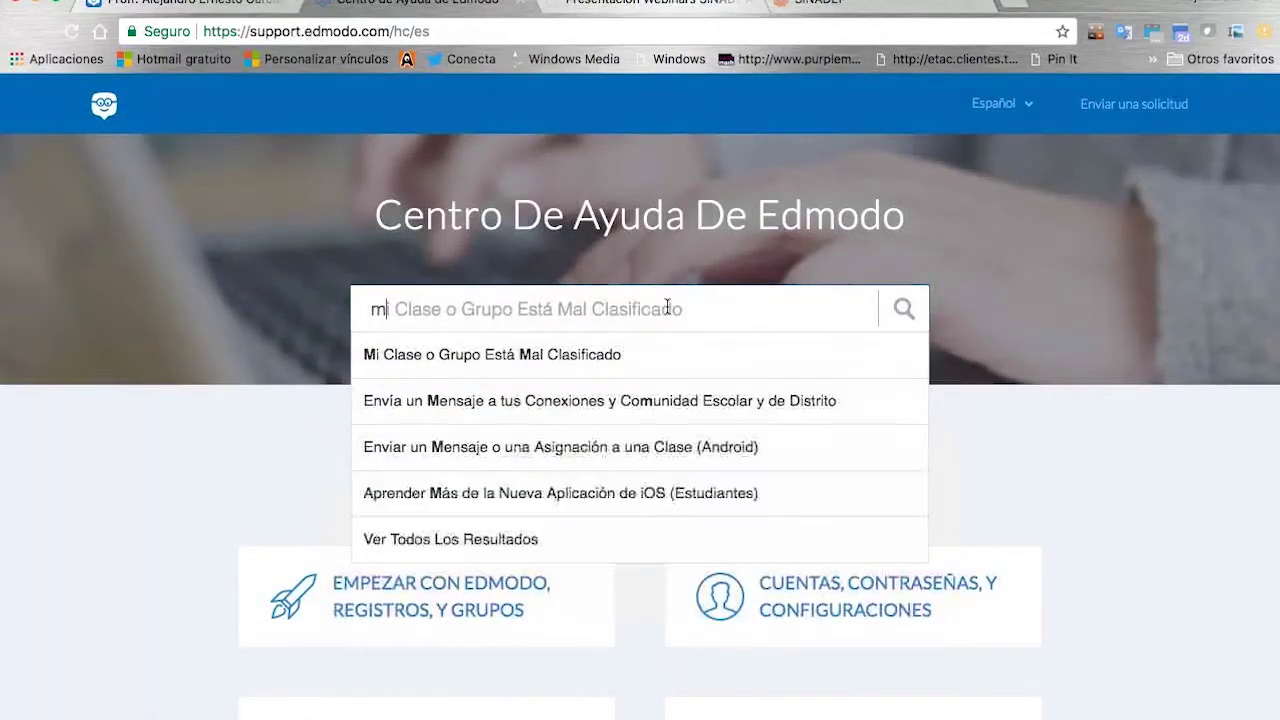
{"action": "type", "text": "ensaje"}
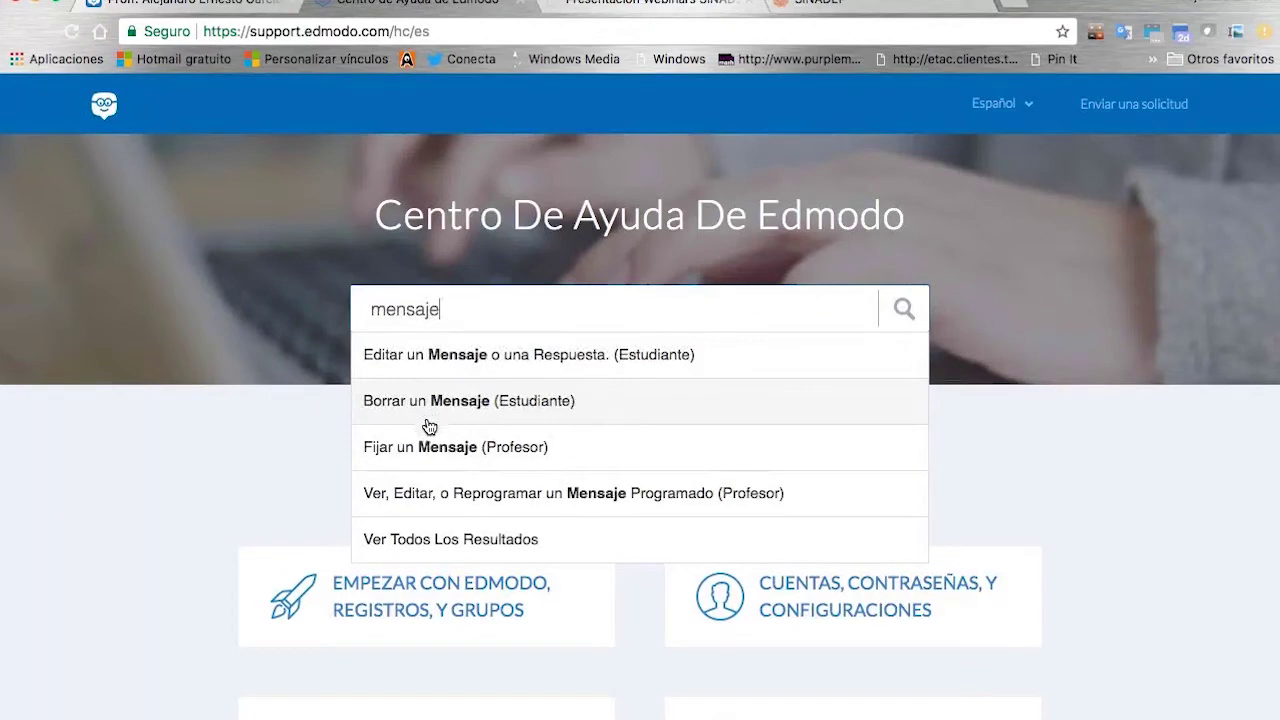
Step: Open the suggested help article "Fijar un Mensaje (Profesor)" and read its instructions on pinning, unpinning and replacing messages
{"action": "left_click", "coordinate": [425, 452]}
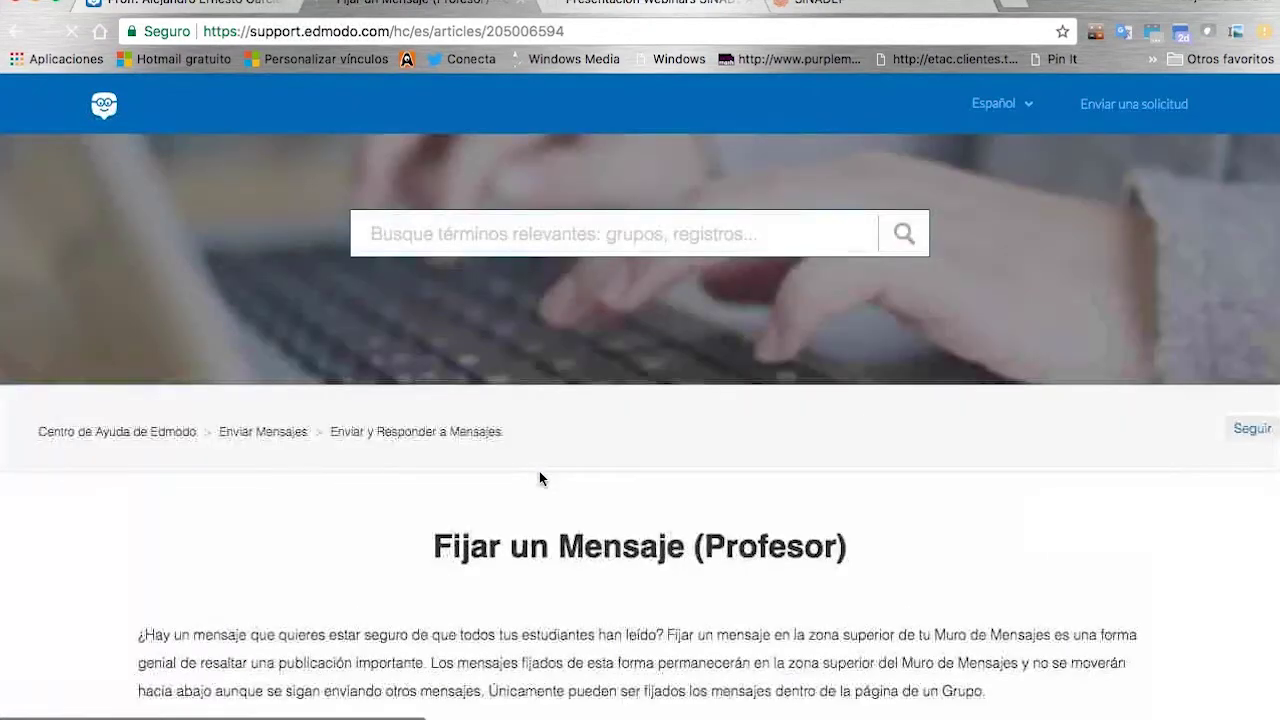
{"action": "scroll", "coordinate": [539, 478], "scroll_direction": "down", "scroll_amount": 3}
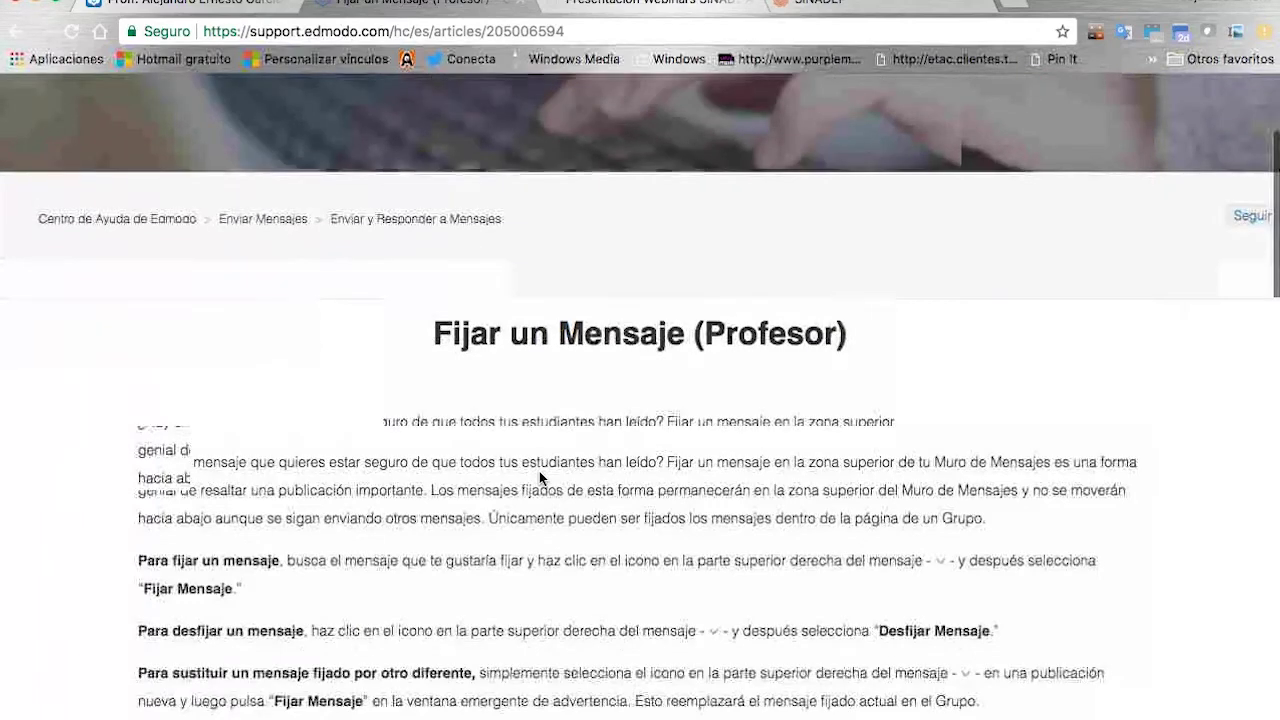
{"action": "scroll", "coordinate": [539, 471], "scroll_direction": "down", "scroll_amount": 2}
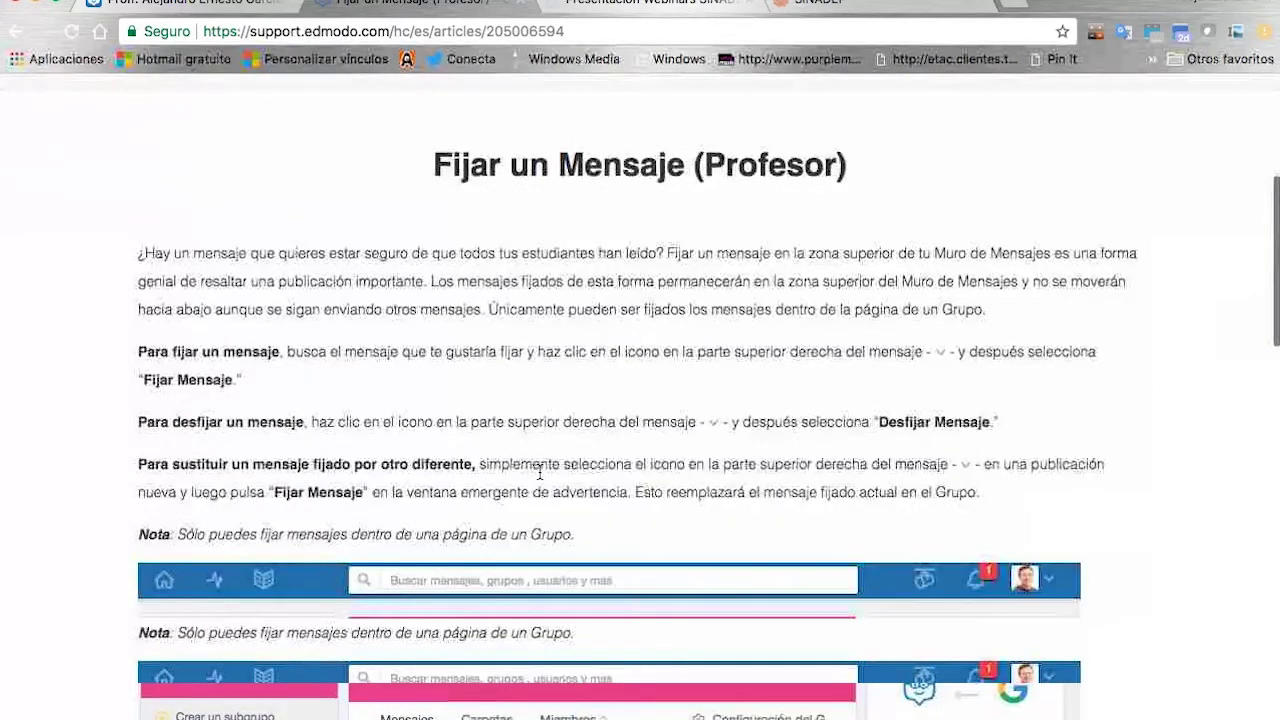
{"action": "scroll", "coordinate": [539, 471], "scroll_direction": "down", "scroll_amount": 2}
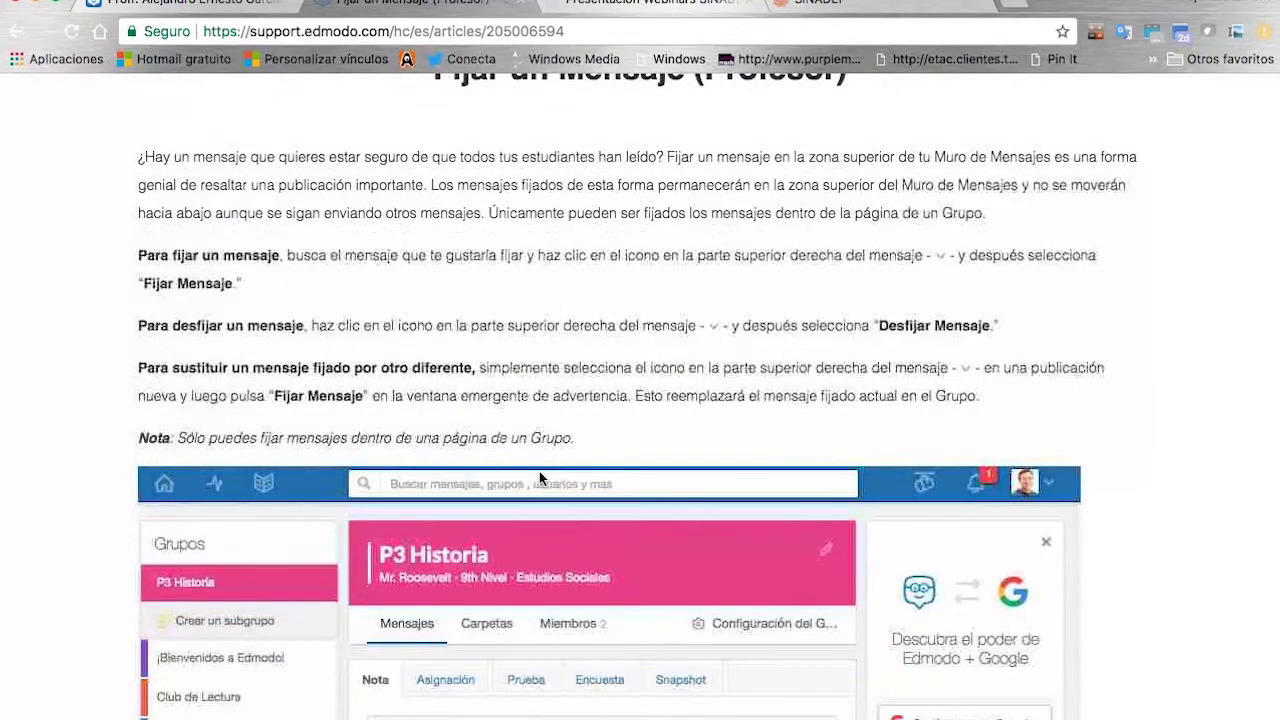
{"action": "scroll", "coordinate": [539, 478], "scroll_direction": "down", "scroll_amount": 1}
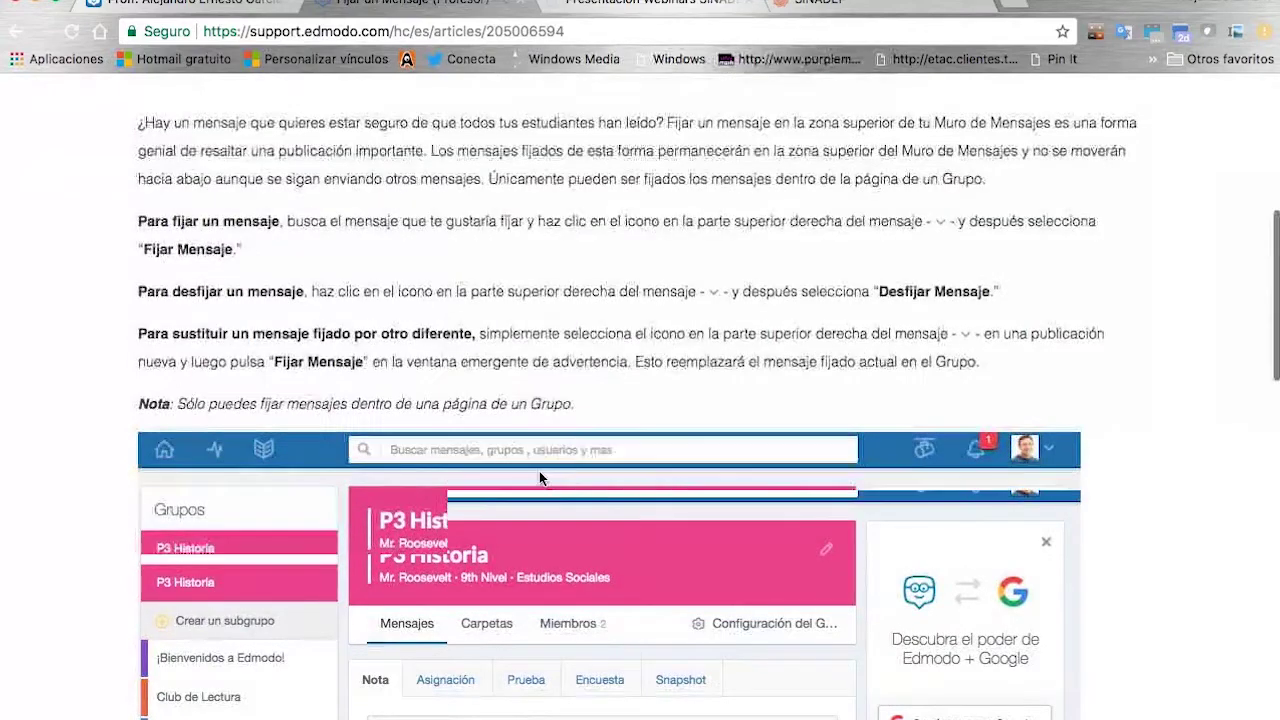